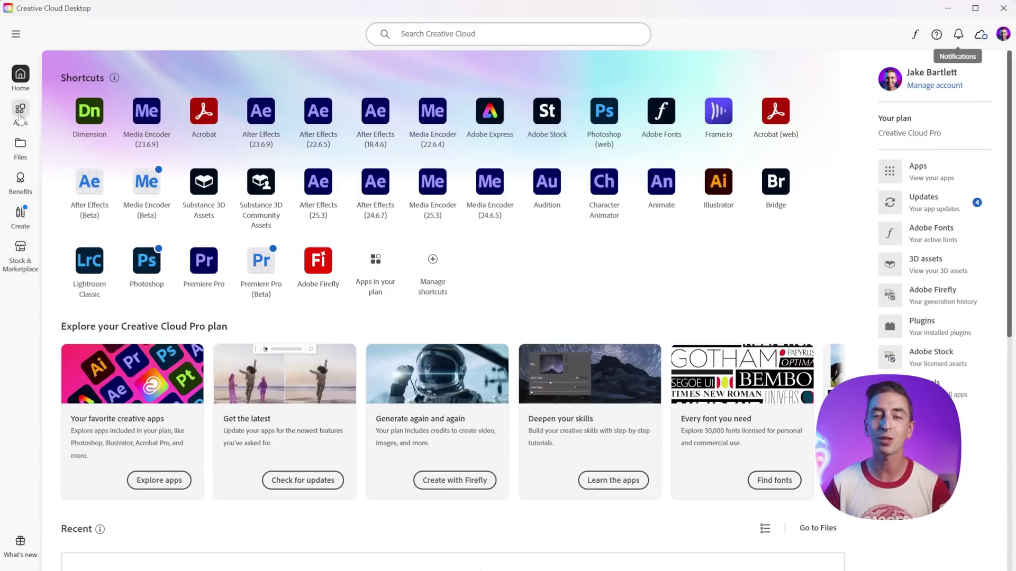
Step: Show the Apps page in Creative Cloud Desktop filtered to beta apps
left_click(21, 112)
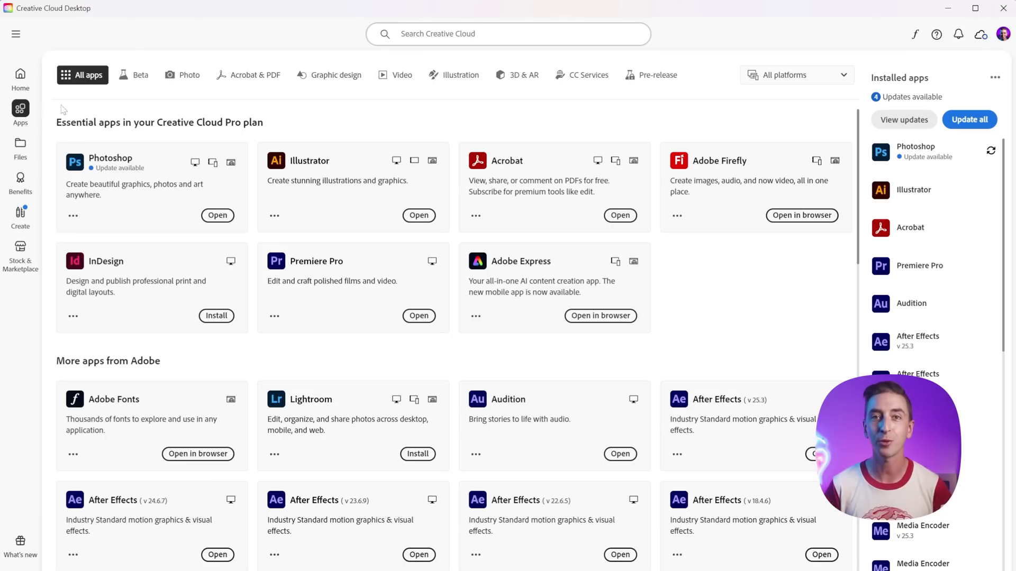
left_click(143, 77)
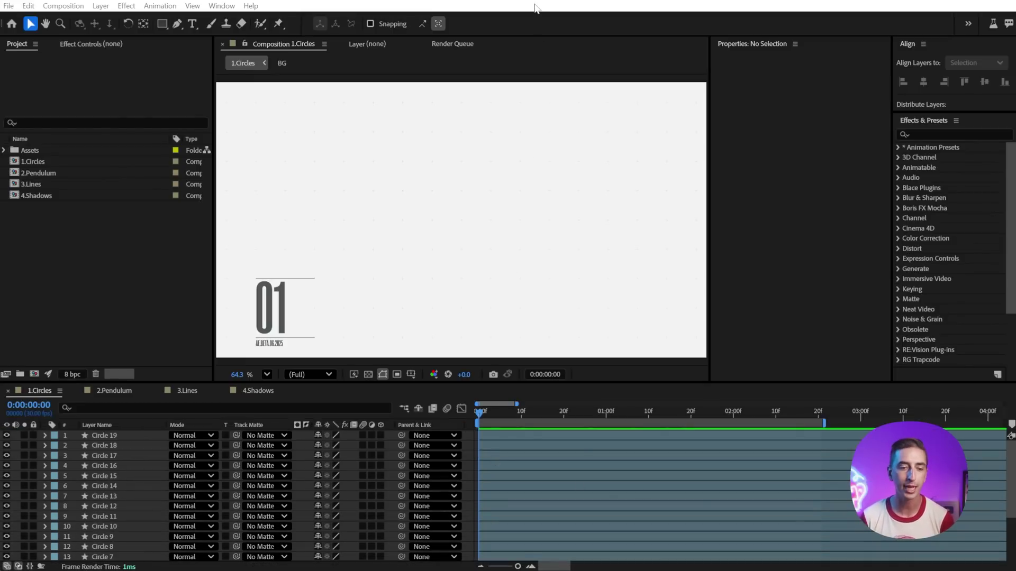
Step: Preview the circles, then select Circle 1 through Circle 19 and stagger their start times
key("space")
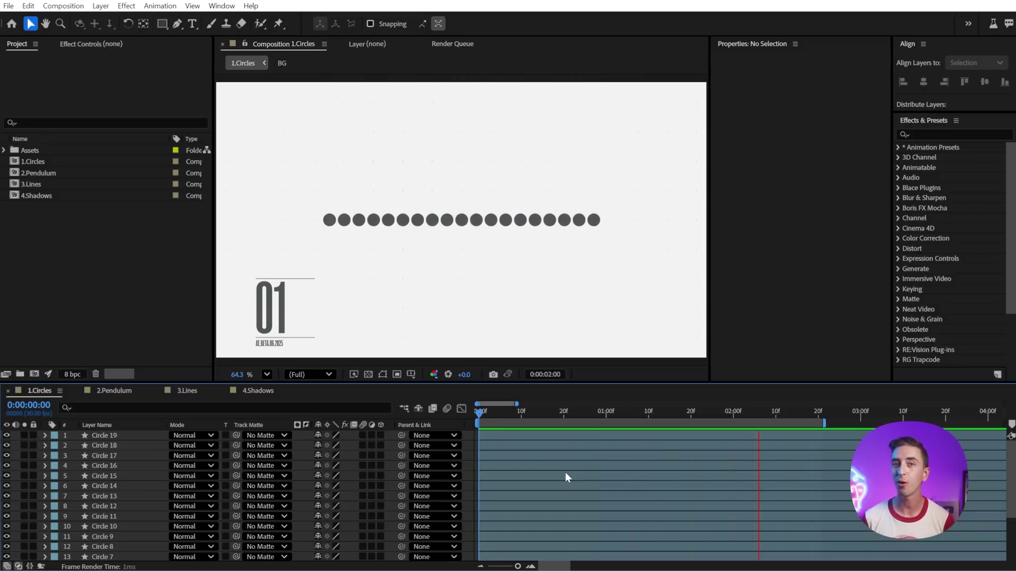
scroll(156, 509, "down", 3)
left_click(105, 546)
scroll(105, 552, "up", 3)
left_click(108, 436, "shift")
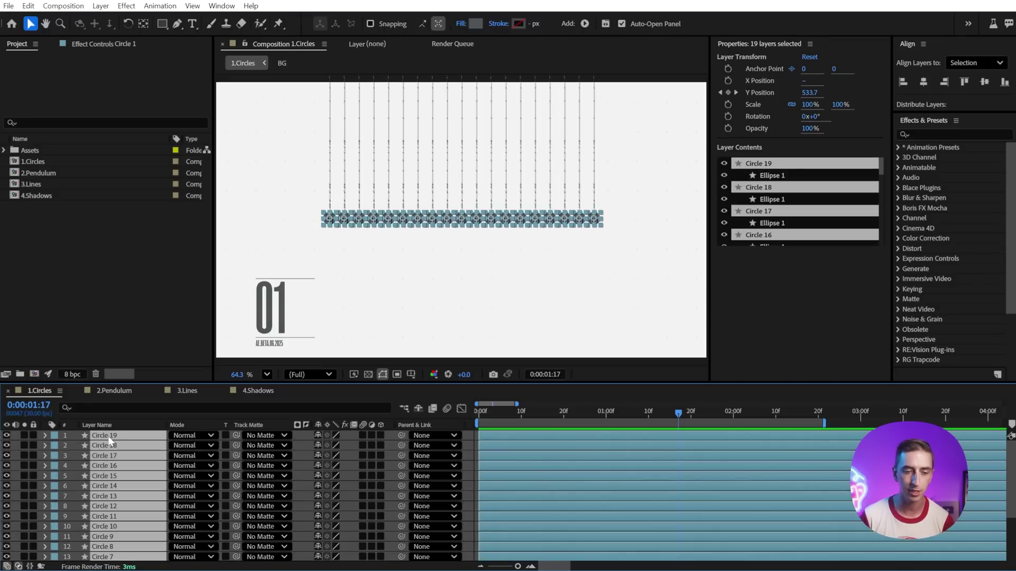
scroll(522, 456, "down", 3)
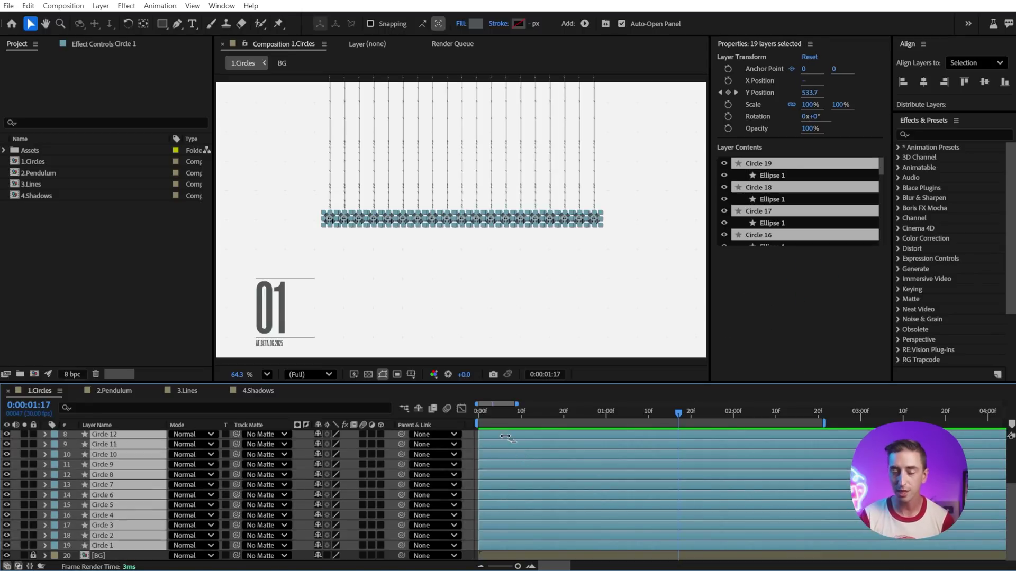
left_click_drag(506, 437, 629, 432)
Step: Replay the staggered circle wave from the start and deselect the layers
key("Home")
key("space")
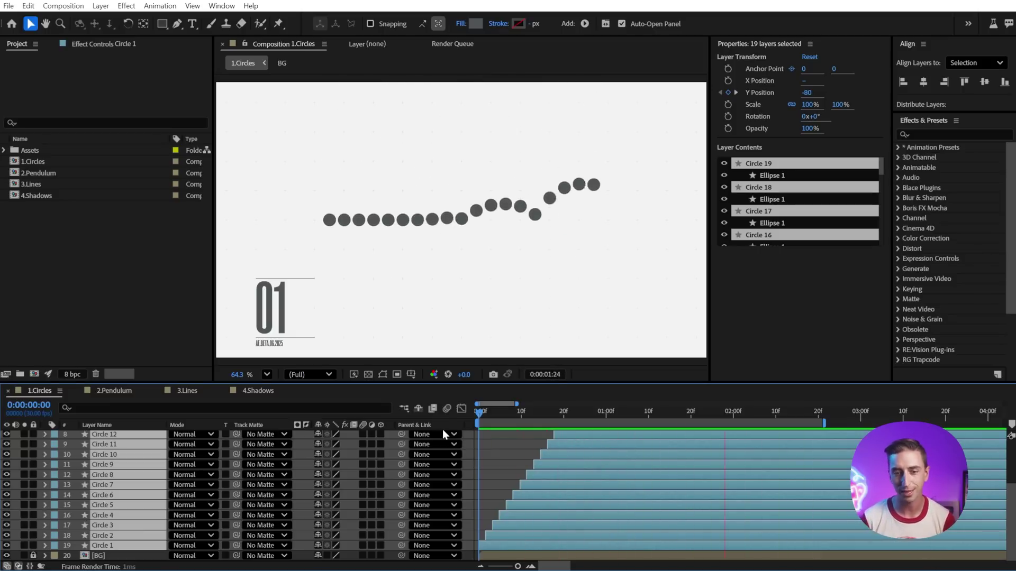
left_click(521, 463)
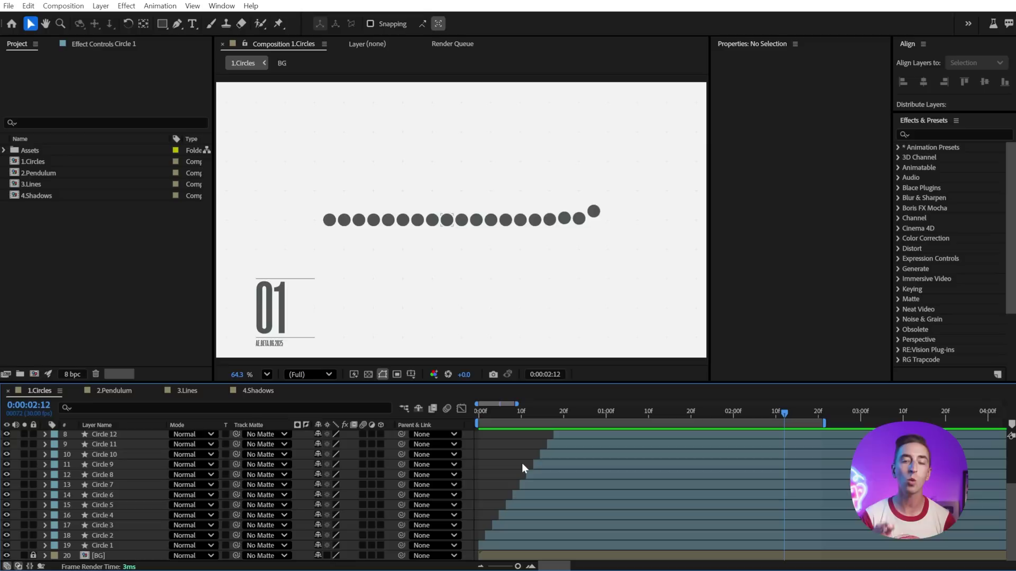
Step: Undo the stagger and pick eight circle layers one by one in a random order
key("ctrl+z")
left_click(471, 482)
left_click(508, 505)
left_click(520, 456, "ctrl")
left_click(512, 545, "ctrl")
left_click(506, 474, "ctrl")
left_click(502, 494, "ctrl")
left_click(503, 464, "ctrl")
left_click(505, 445, "ctrl")
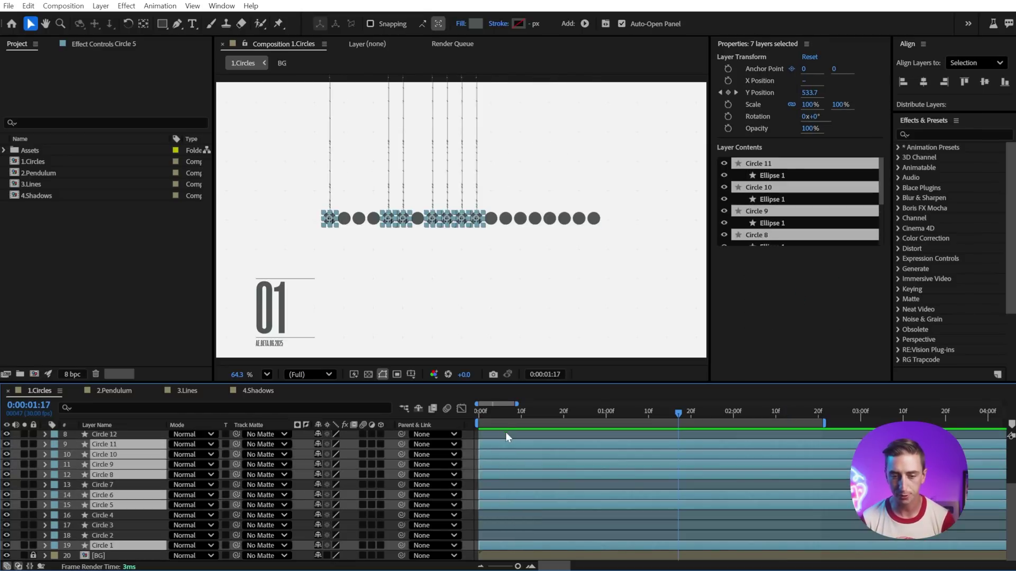
Step: Select all 19 circle layers, stagger their start times in scrambled order, and preview
key("ctrl+a")
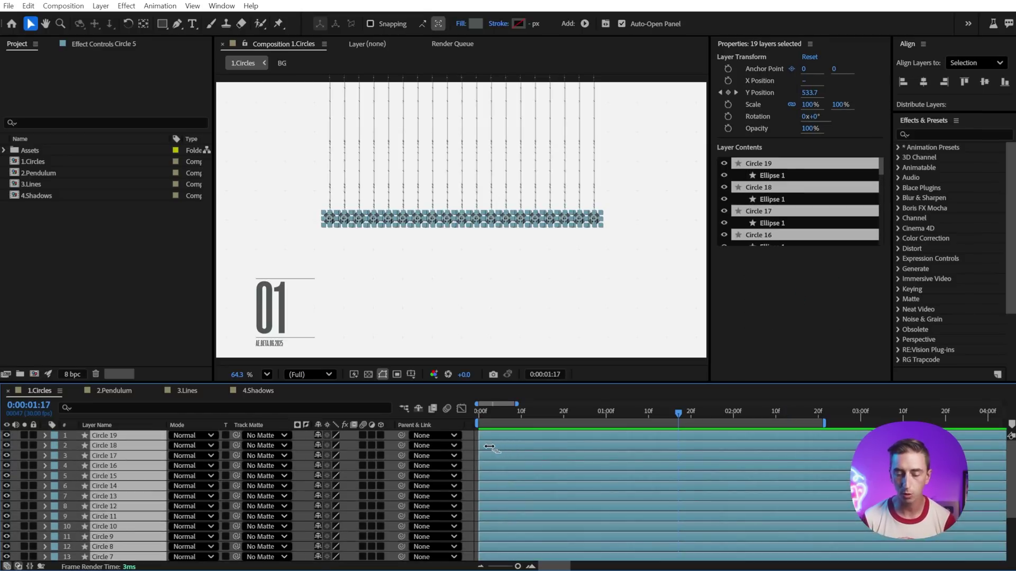
left_click_drag(490, 447, 548, 430)
key("Home")
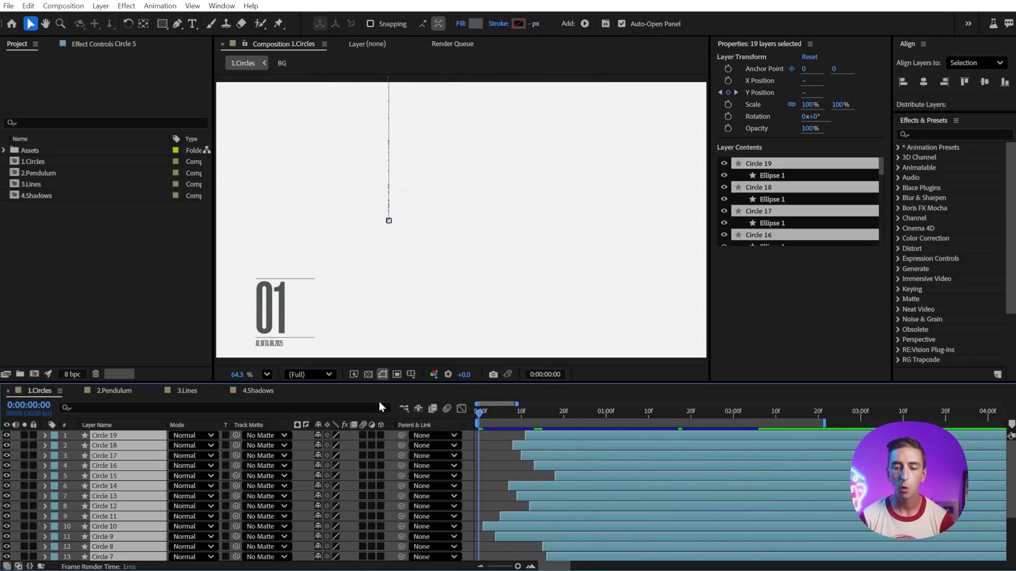
key("space")
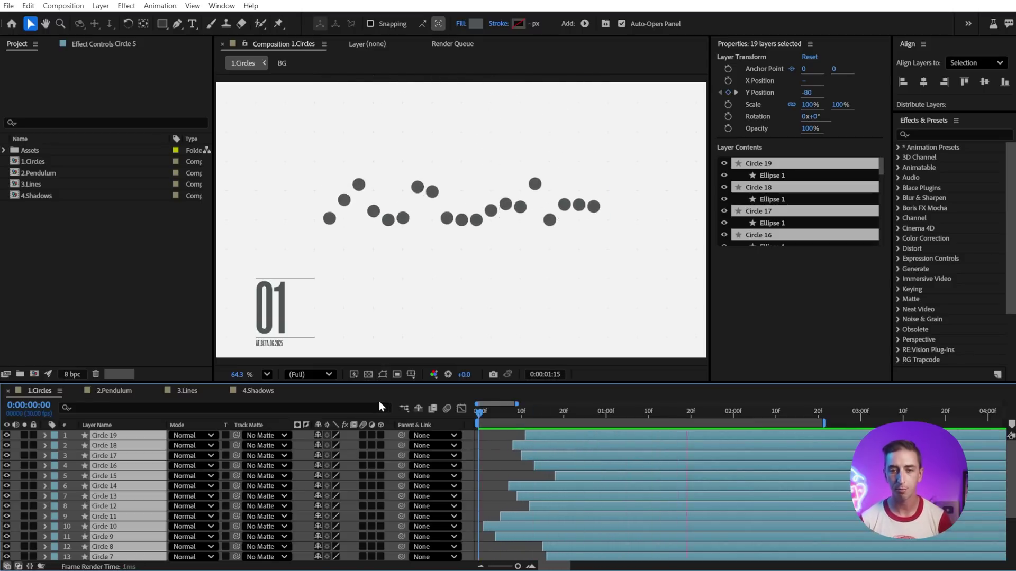
Step: Widen the scrambled stagger to a one-second total offset, preview around 1:27, then deselect
left_click_drag(547, 447, 680, 447)
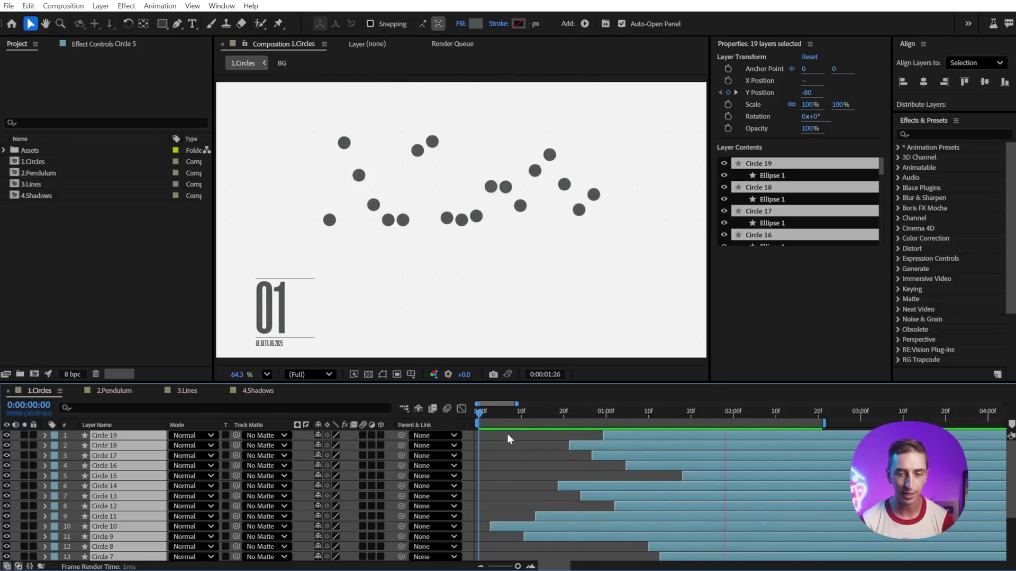
key("space")
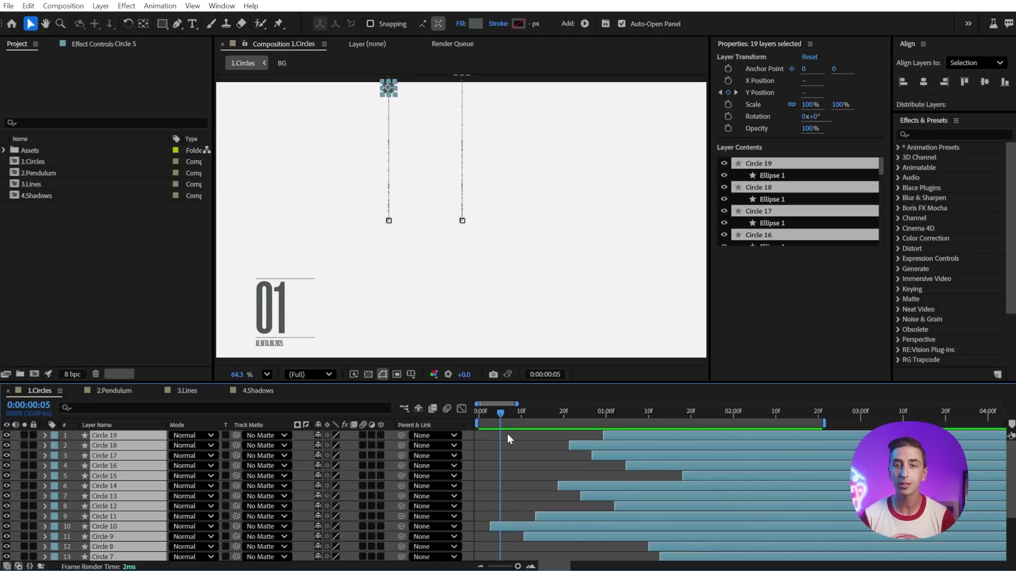
key("space")
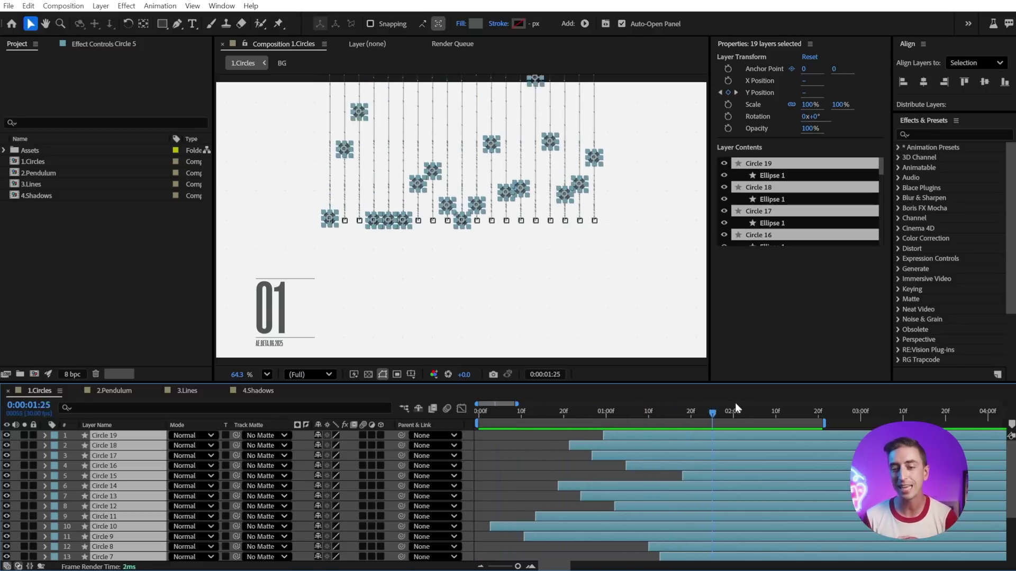
left_click(722, 408)
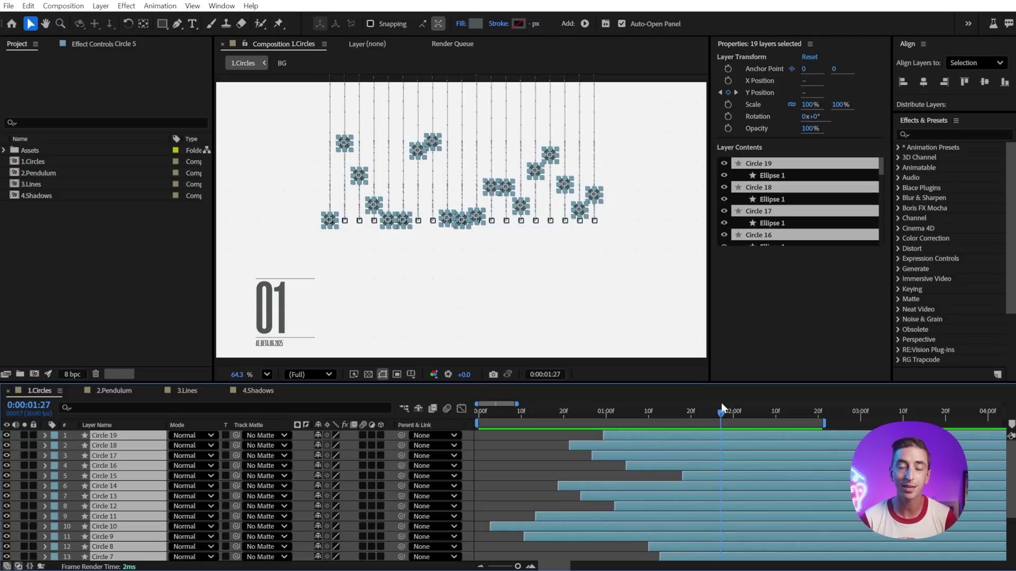
left_click(513, 487)
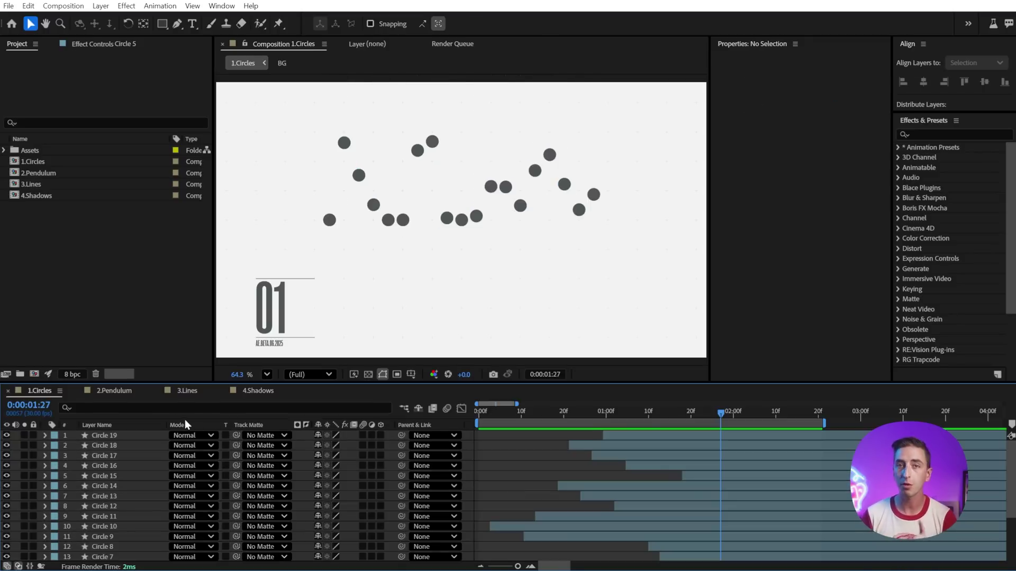
Step: Switch to the 2.Pendulum composition and preview its swing from the start
left_click(117, 394)
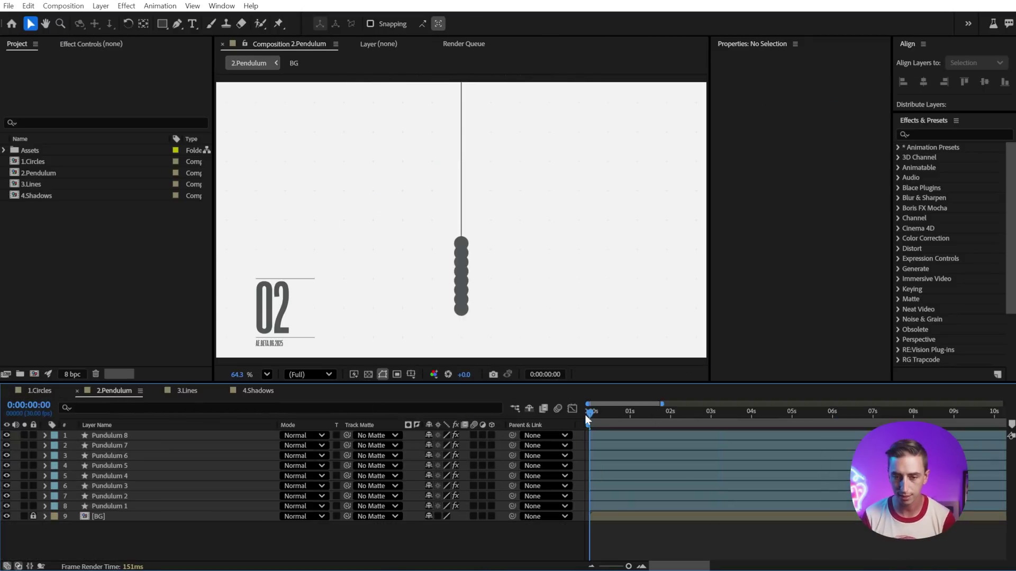
key("space")
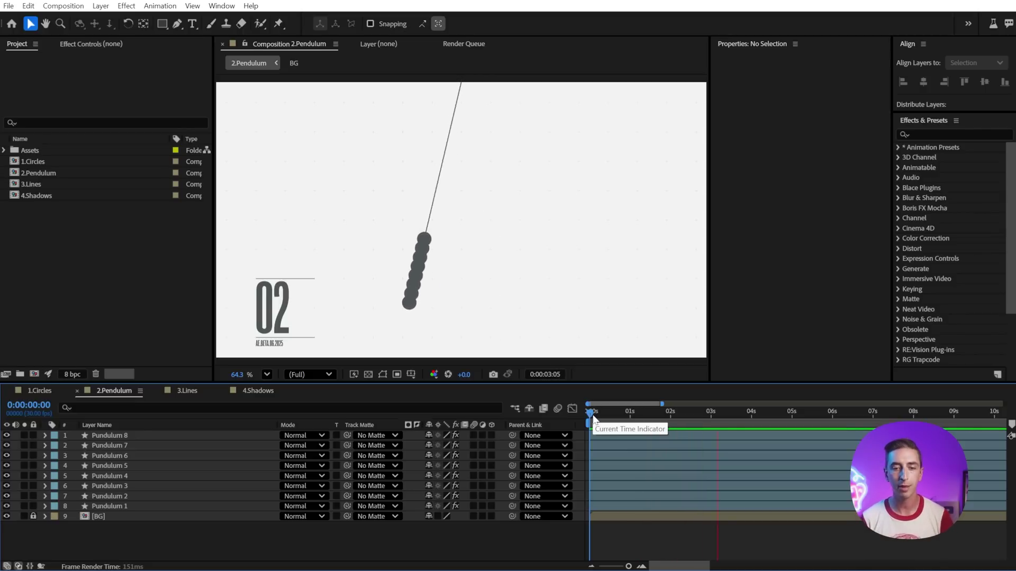
key("space")
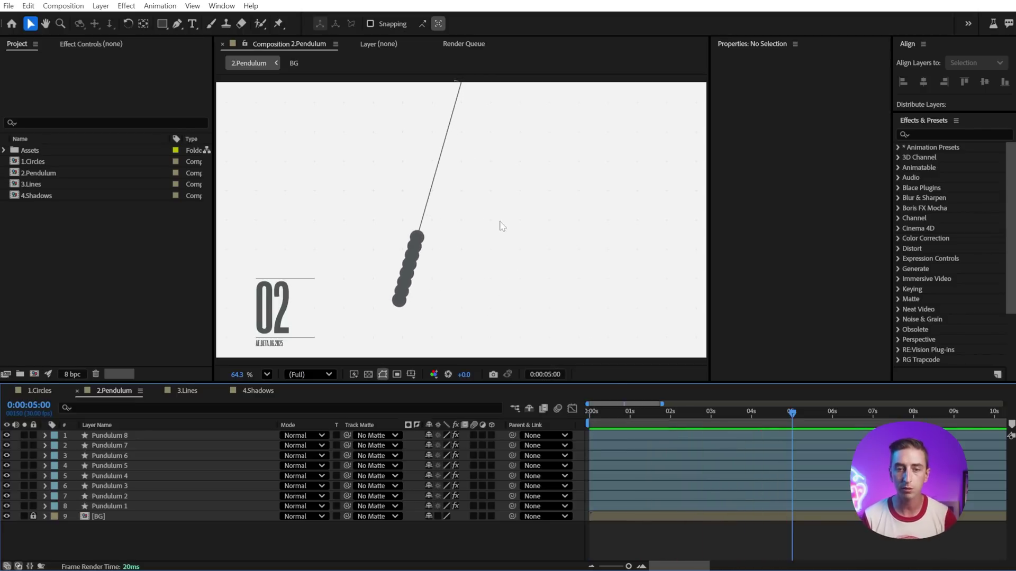
left_click(588, 411)
key("space")
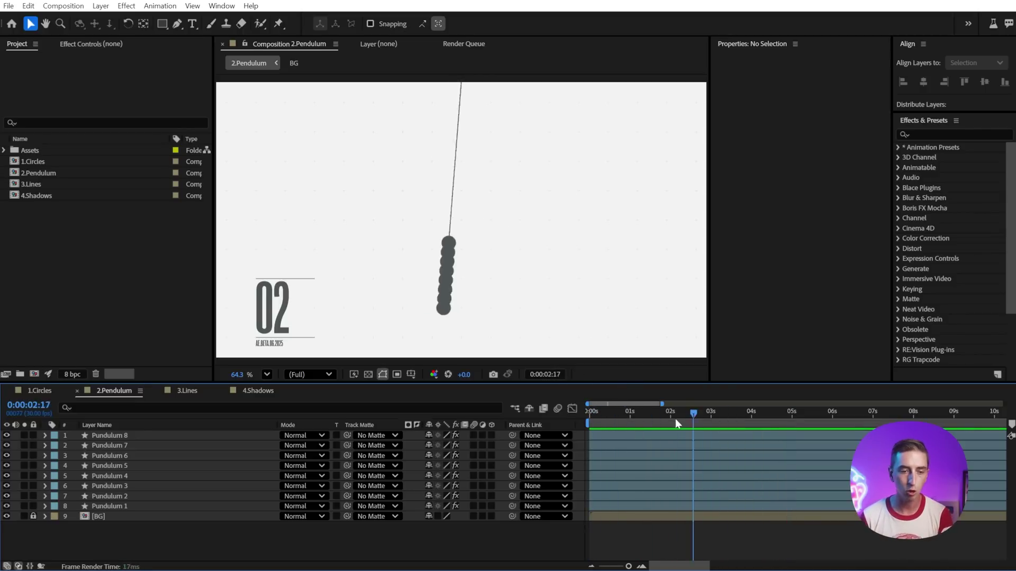
key("space")
Step: Reveal Pundulum 1's Rotation keyframes and scrub to 1:13 to check the swing
left_click(127, 507)
key("u")
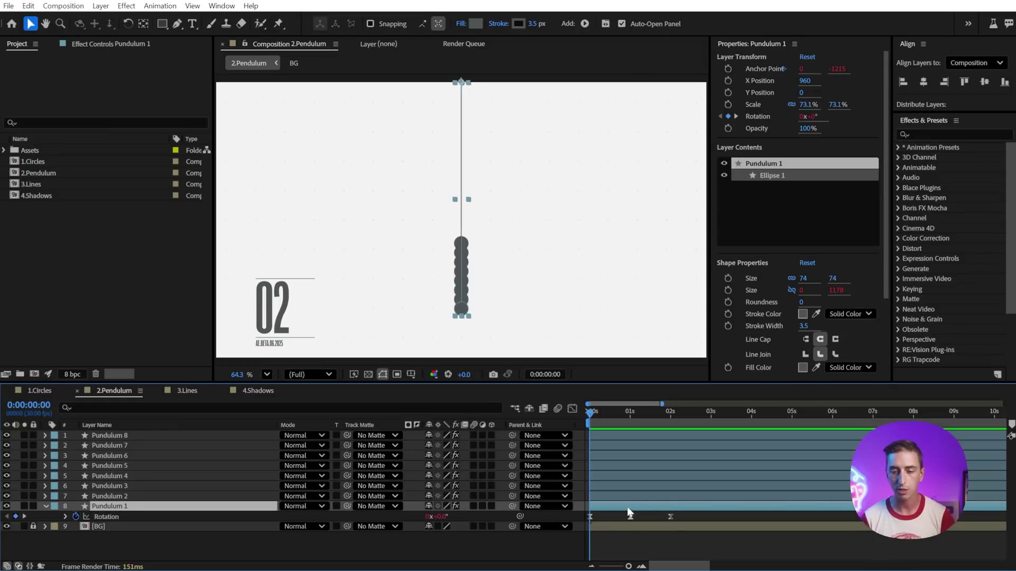
left_click_drag(599, 421, 647, 414)
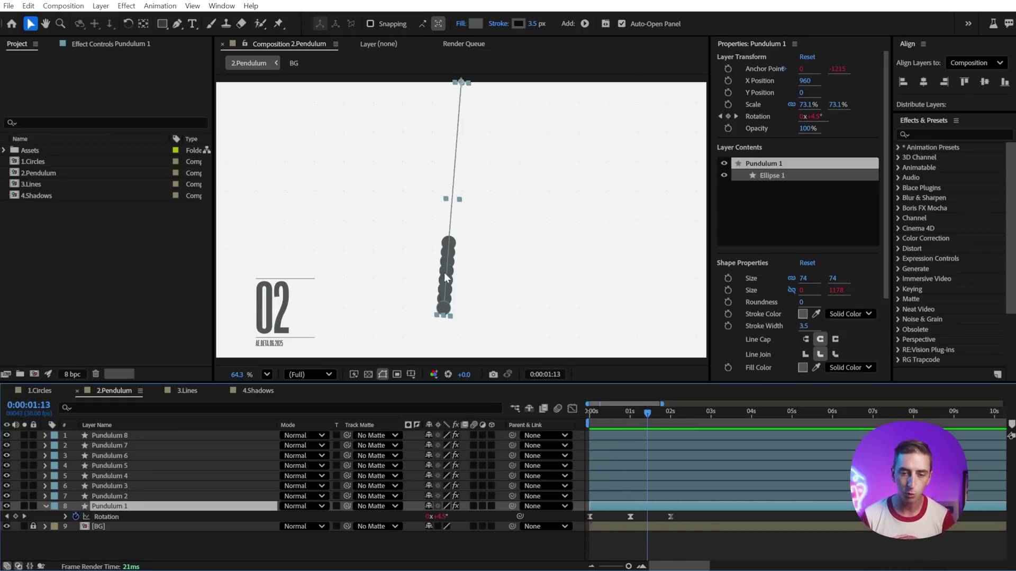
key("Home")
left_click(688, 519)
Step: Show Rotation keyframes on all pendulum layers and select each layer's 2-second keyframe
key("u")
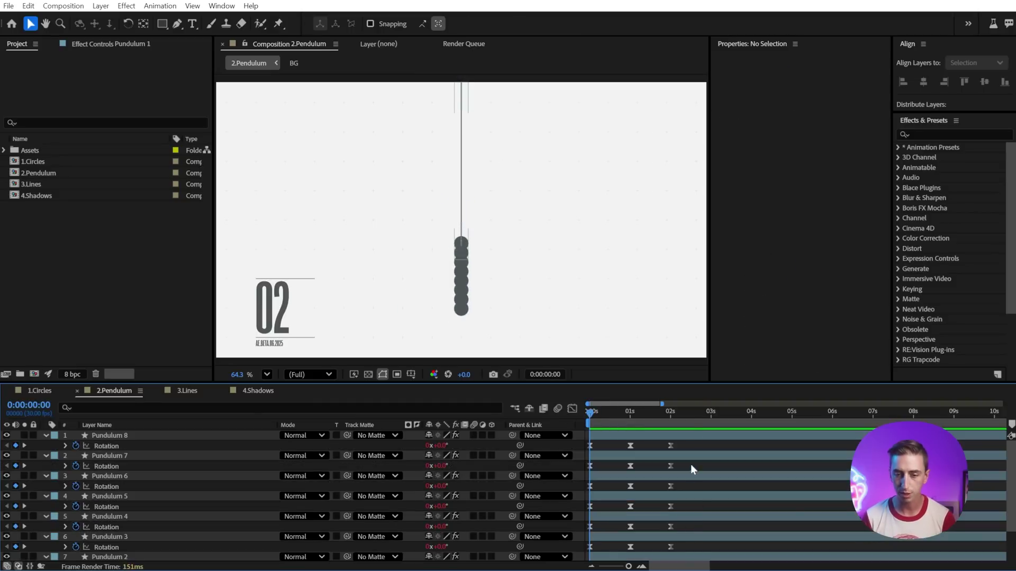
left_click_drag(690, 383, 683, 322)
key("space")
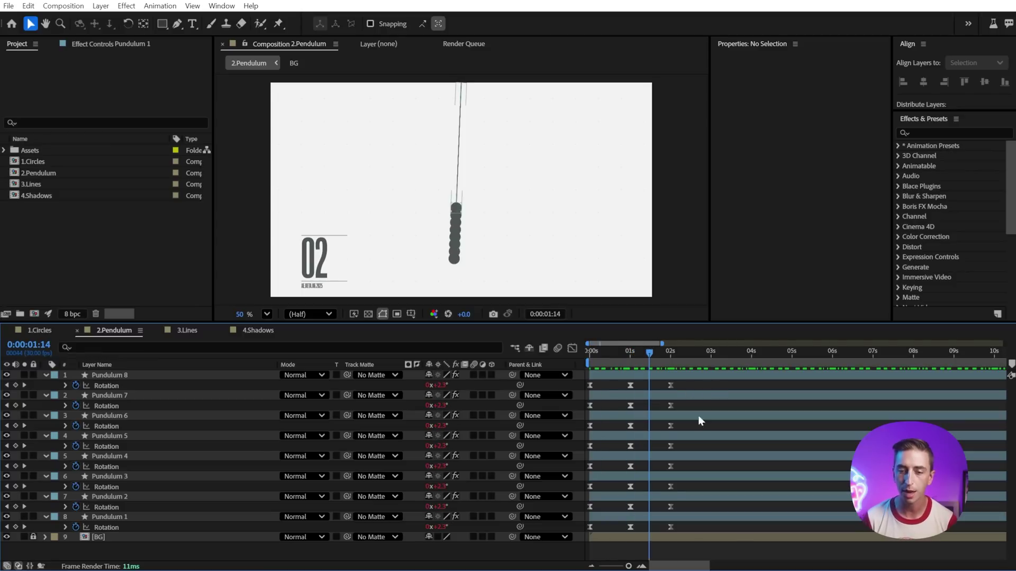
left_click_drag(686, 532, 667, 387)
left_click_drag(659, 351, 655, 376)
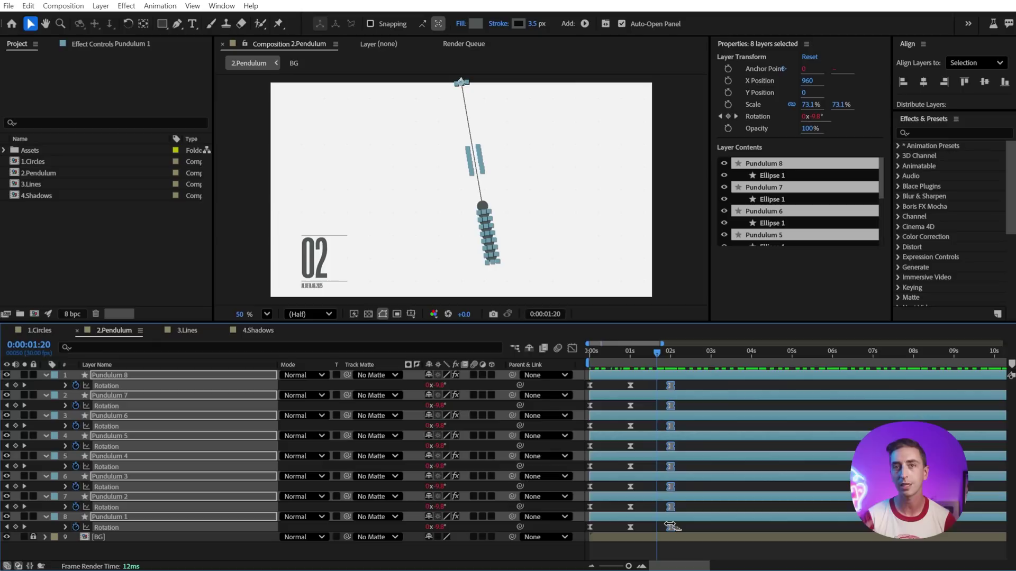
Step: Stagger the selected keyframes across the pendulums, preview from the start, and enlarge the viewer
mouse_move(671, 526)
left_mouse_down()
mouse_move(714, 526)
mouse_move(665, 519)
mouse_move(679, 521)
left_mouse_up()
left_click_drag(668, 360, 632, 358)
scroll(675, 359, "up", 3)
key("Home")
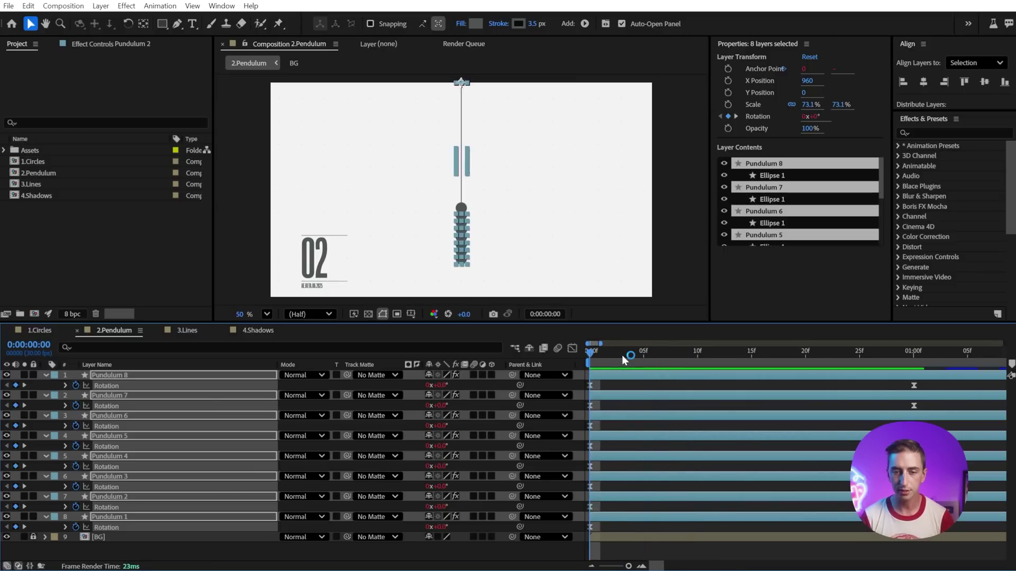
key("space")
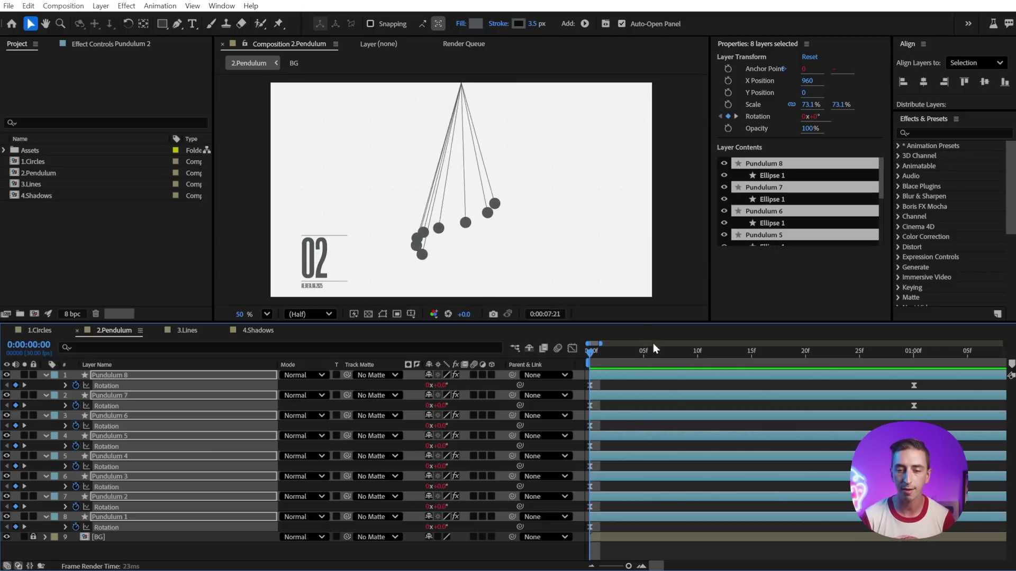
left_click_drag(628, 322, 627, 454)
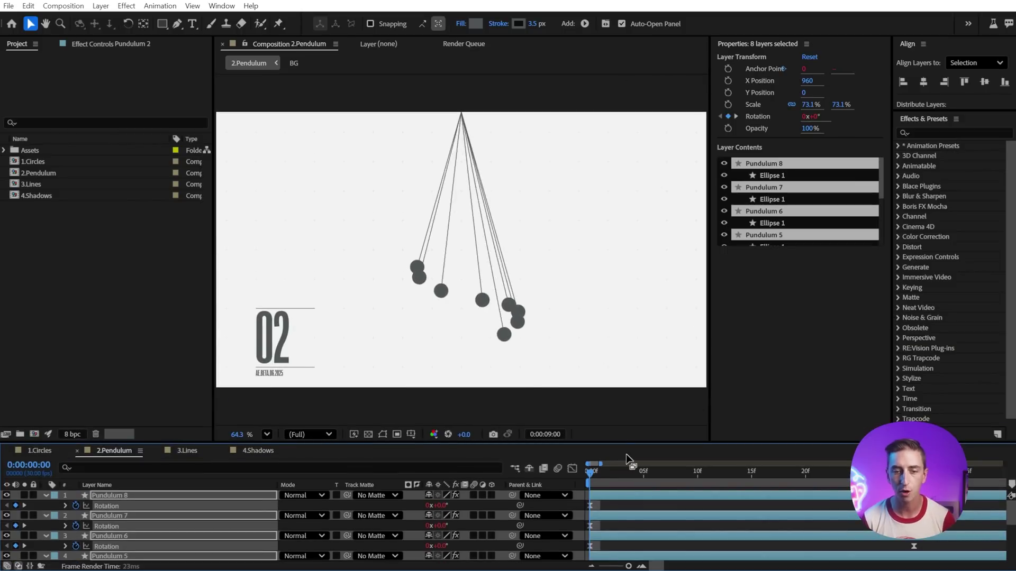
Step: Preview the pendulum swing, then enlarge the timeline and switch to the 3.Lines composition
key("space")
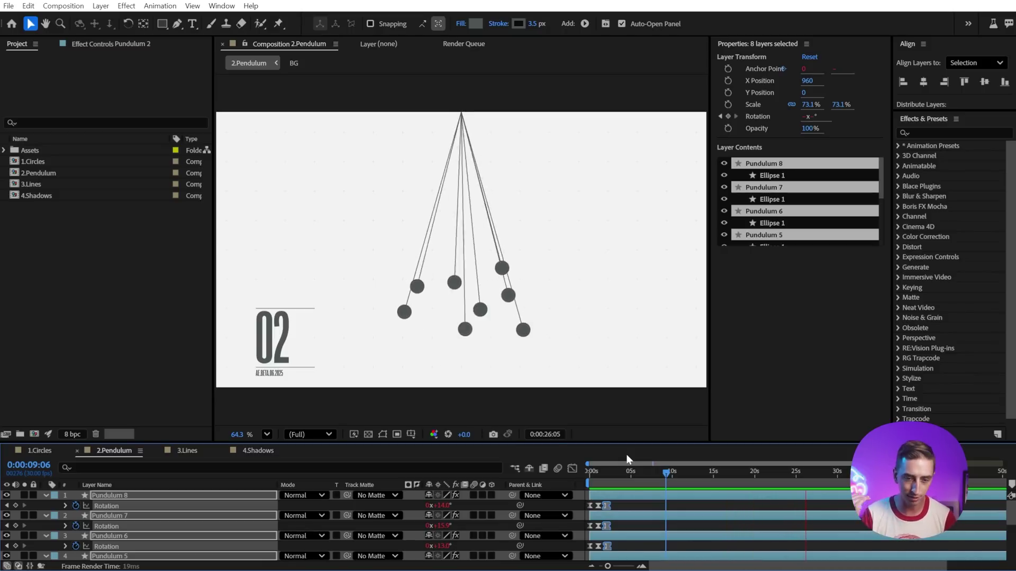
key("space")
left_click_drag(588, 443, 586, 373)
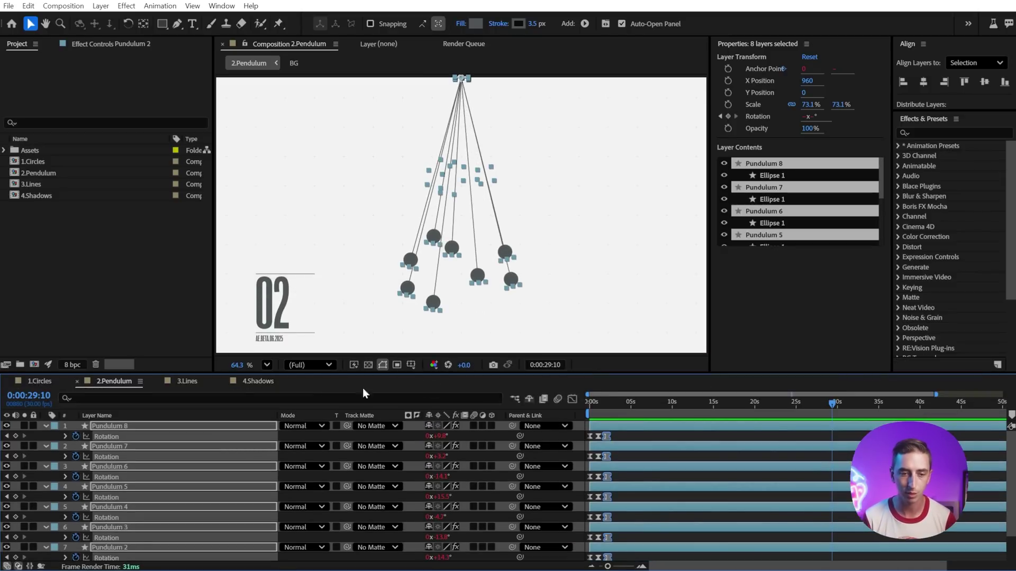
left_click(182, 383)
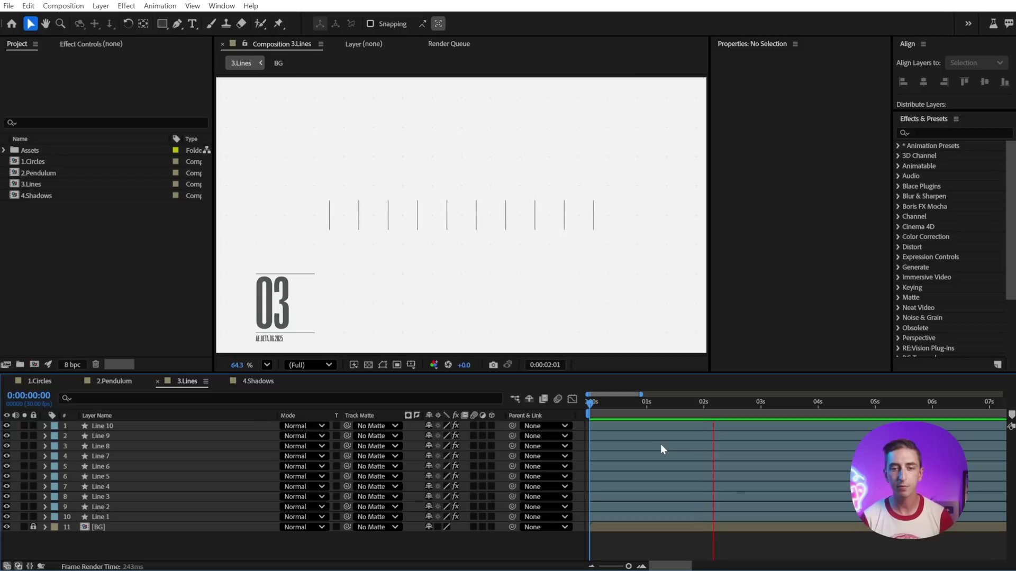
Step: Reveal and select all ten lines' Rotation keyframes, offset them layer by layer, and preview
key("space")
key("u")
scroll(656, 443, "down", 3)
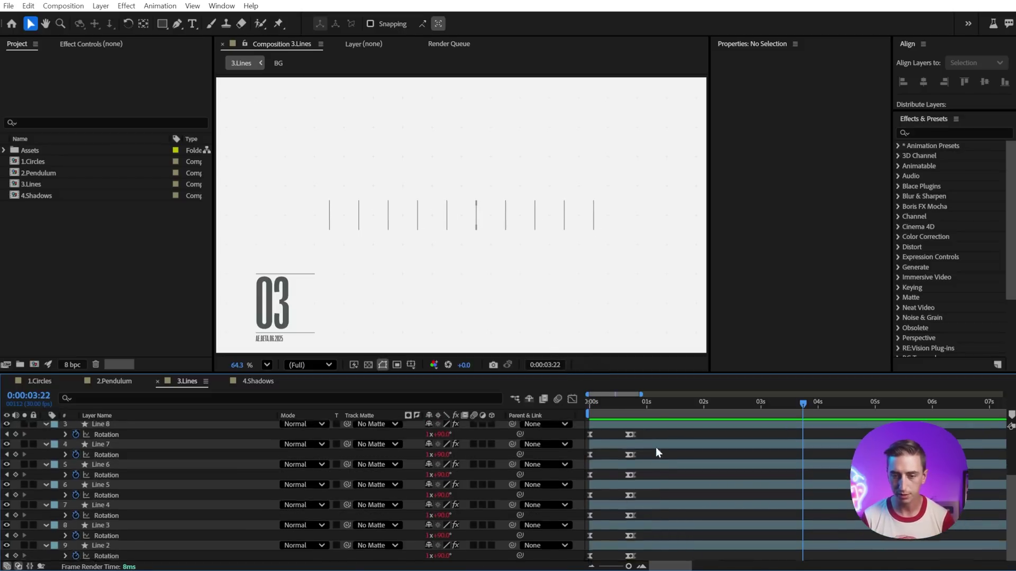
scroll(655, 446, "up", 3)
left_click_drag(625, 401, 534, 412)
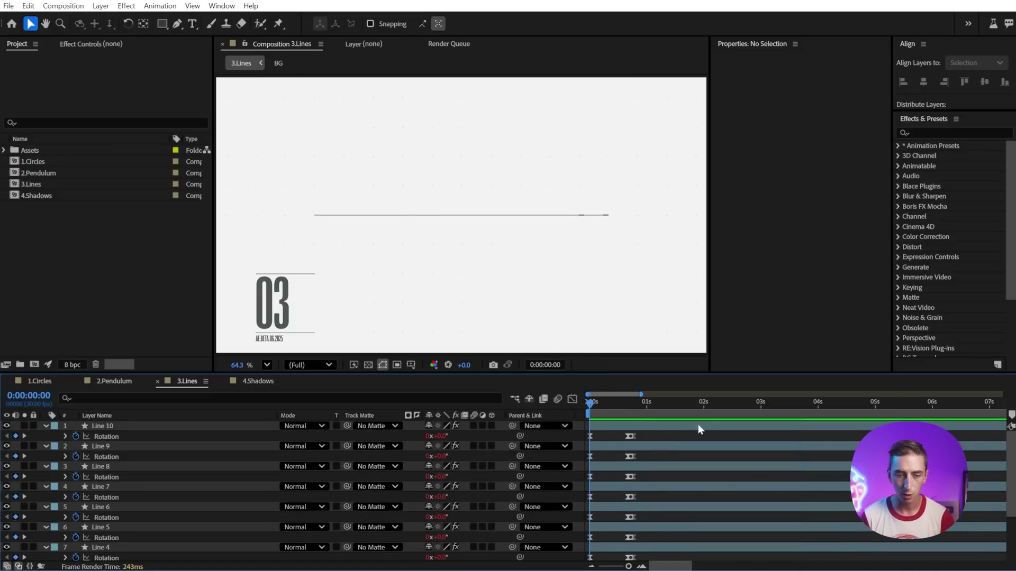
left_click_drag(654, 436, 627, 536)
key("equal")
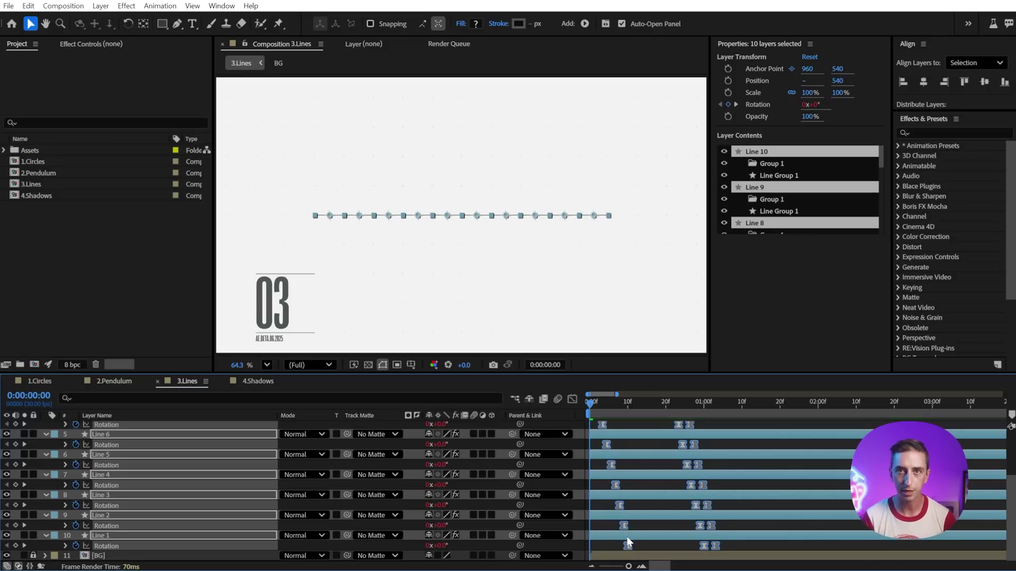
key("space")
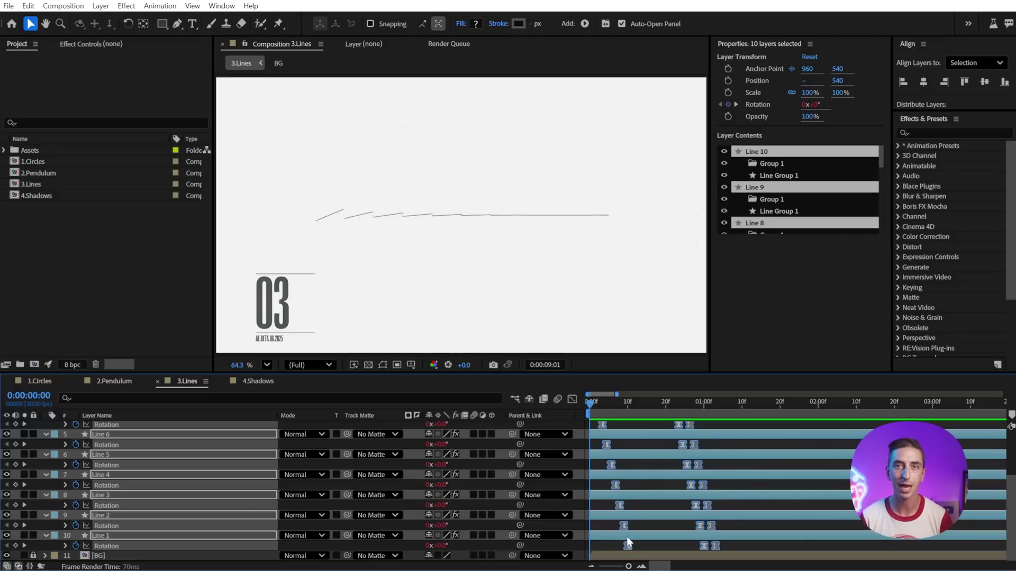
Step: Undo, then re-select line Rotation keyframes in order Line 2, 5, 6, 4, 1, 9, 7, 10, 3
key("ctrl+z")
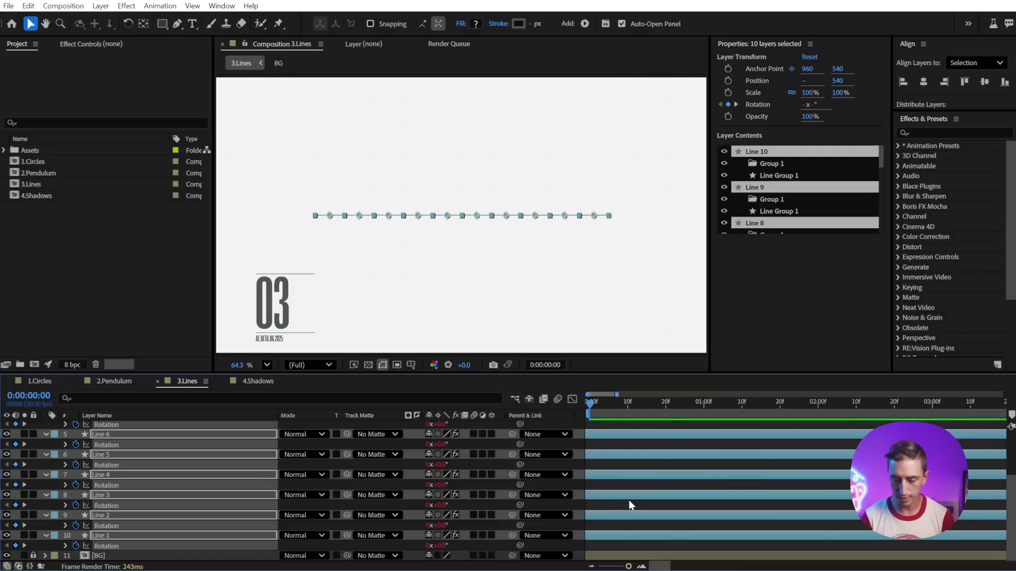
left_click_drag(690, 522, 588, 529)
left_click_drag(687, 458, 582, 445)
left_click_drag(579, 484, 686, 487)
left_click_drag(687, 541, 584, 553)
scroll(660, 472, "up", 3)
left_click_drag(688, 450, 679, 504)
left_click_drag(685, 428, 691, 480)
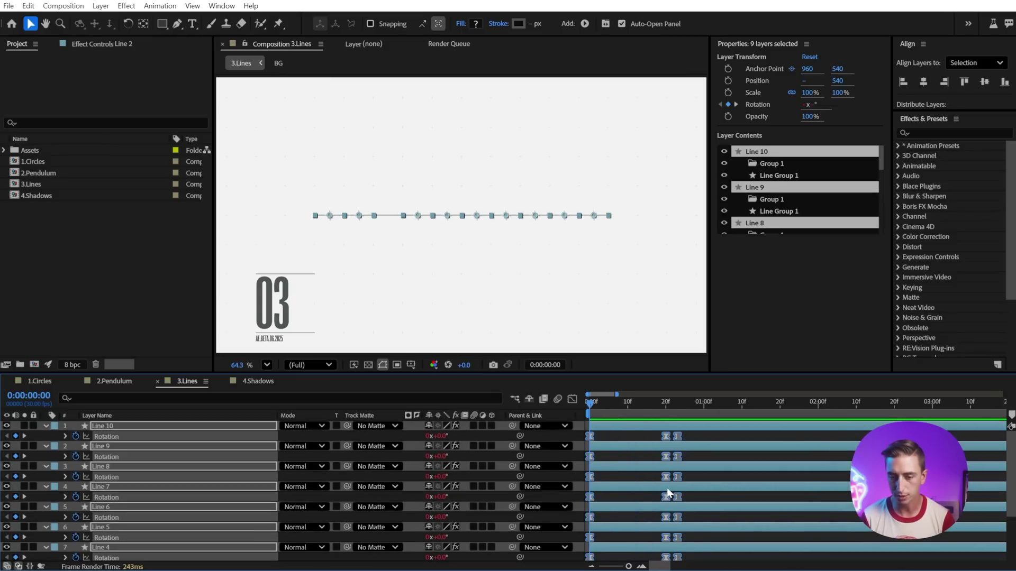
scroll(671, 479, "down", 3)
left_click_drag(694, 500, 725, 505)
Step: Play the RAM preview of the shuffled flipping lines in 3.Lines
key("space")
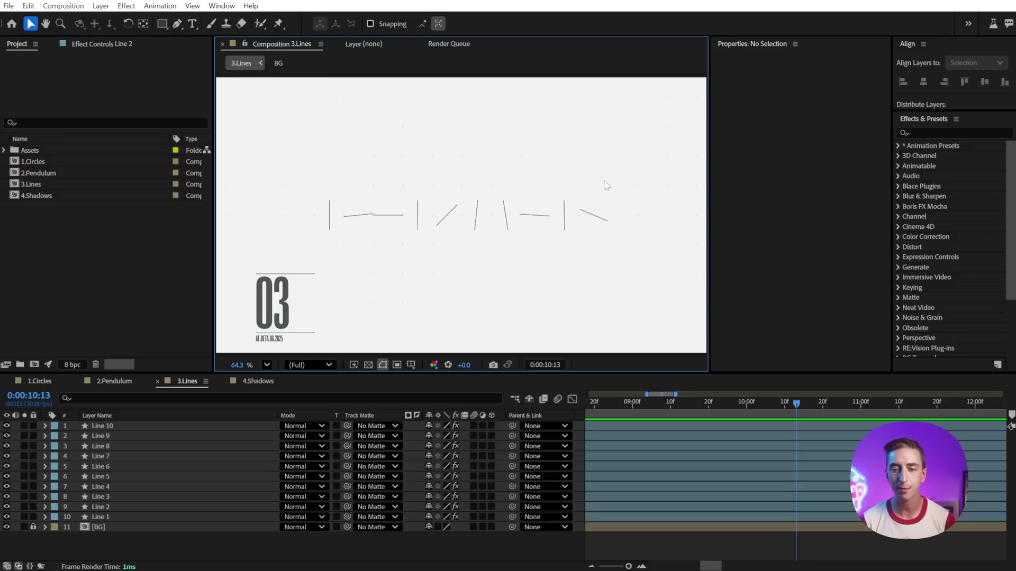
Step: Try duplicating and moving copies of Line 10 and Line 5, then undo the stray duplicates
left_click(590, 212)
left_click(601, 226)
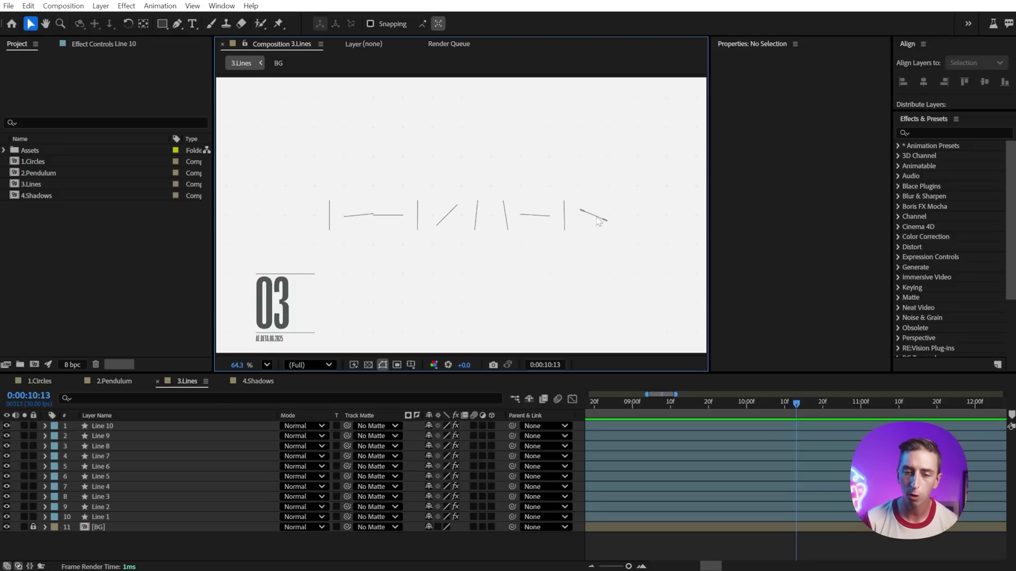
left_click(597, 219)
key("ctrl+d")
left_click_drag(596, 218, 534, 165)
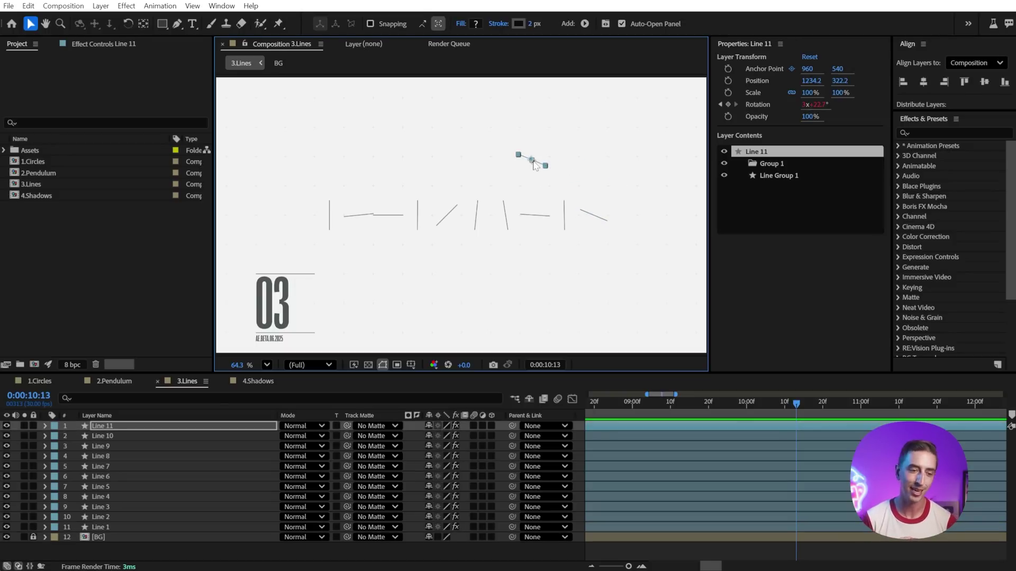
left_click(447, 216)
key("ctrl+d")
left_click_drag(447, 216, 403, 164)
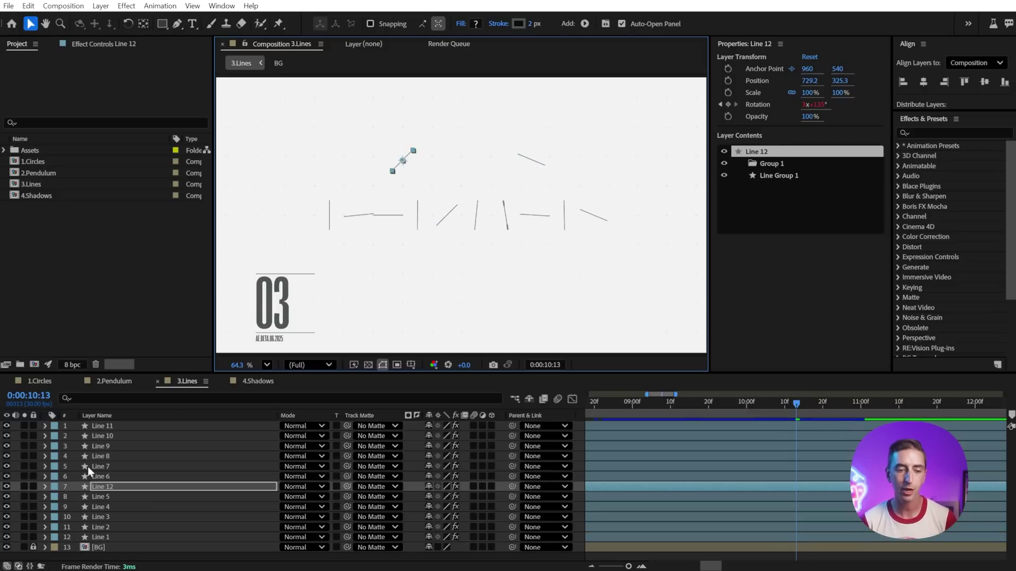
left_click_drag(105, 457, 109, 486)
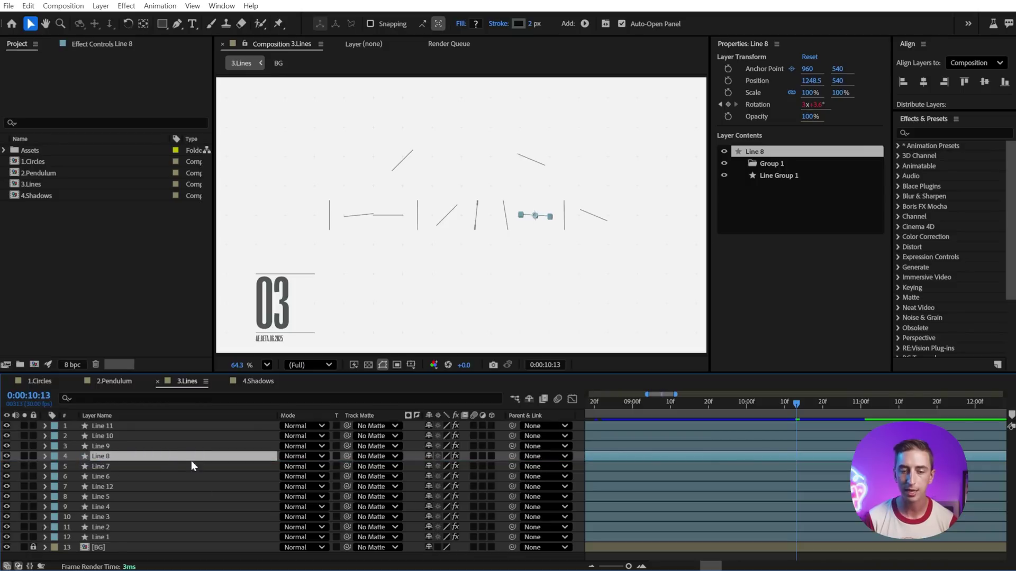
left_click(439, 281)
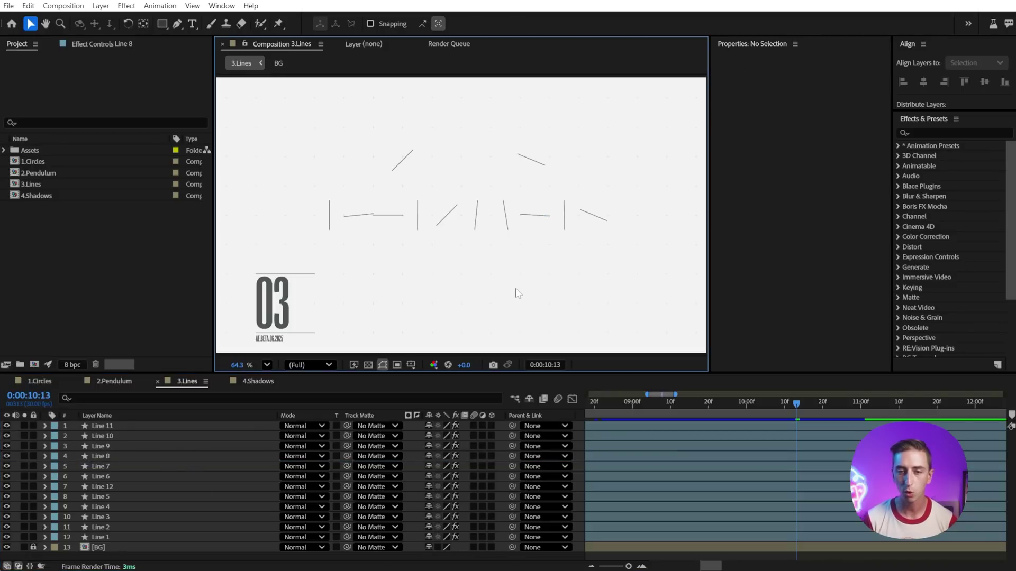
key("ctrl+z")
key("ctrl+z")
Step: Duplicate all ten lines twice into rows above and below the original, then preview
key("ctrl+a")
key("Home")
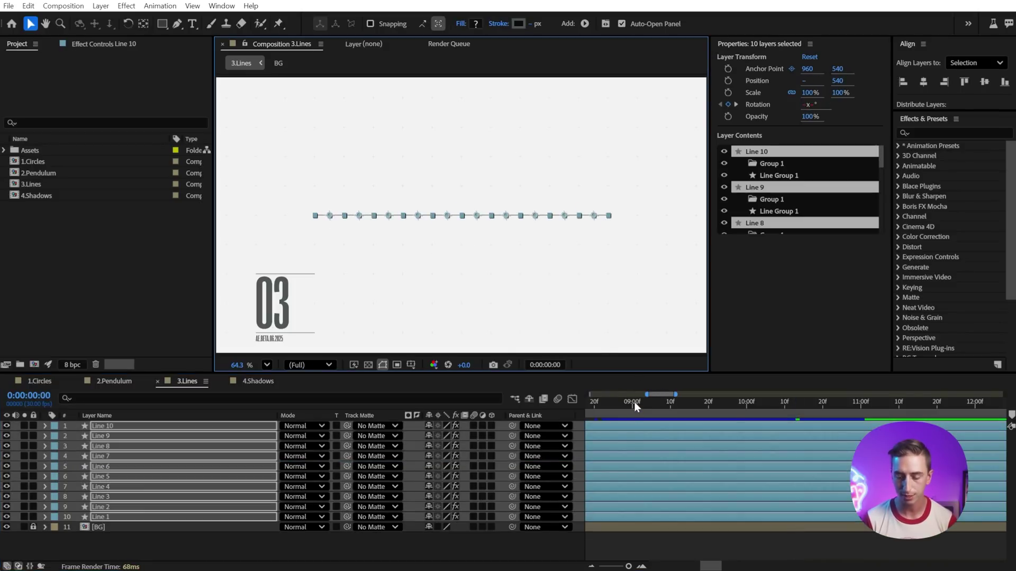
key("ctrl+d")
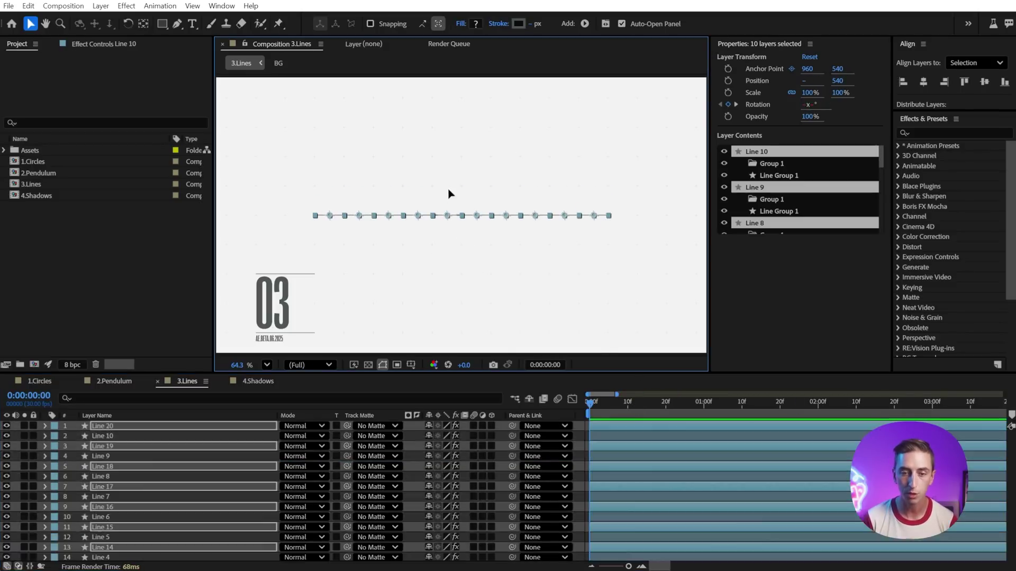
left_click_drag(612, 248, 415, 224)
key("ctrl+d")
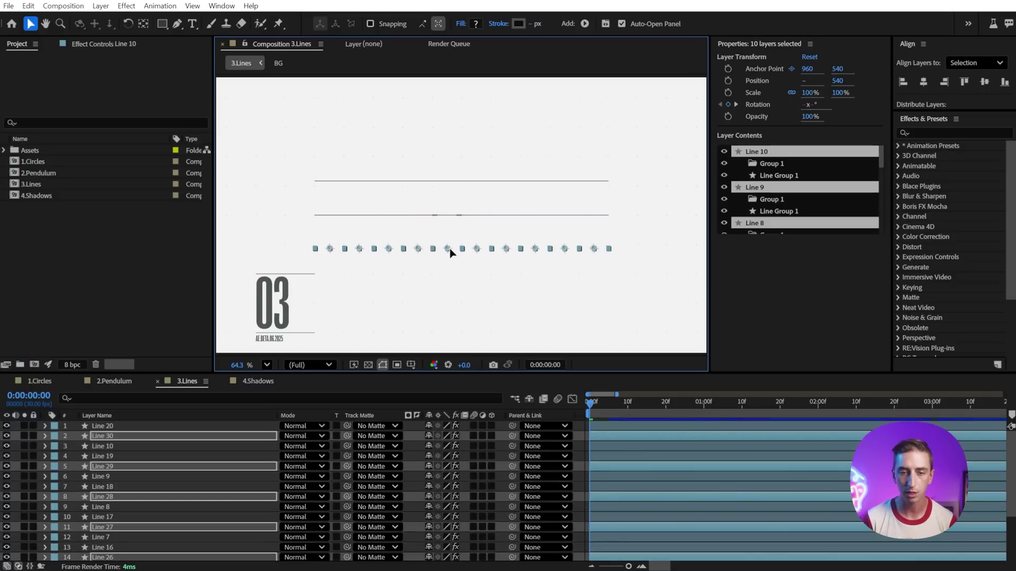
left_click(609, 289)
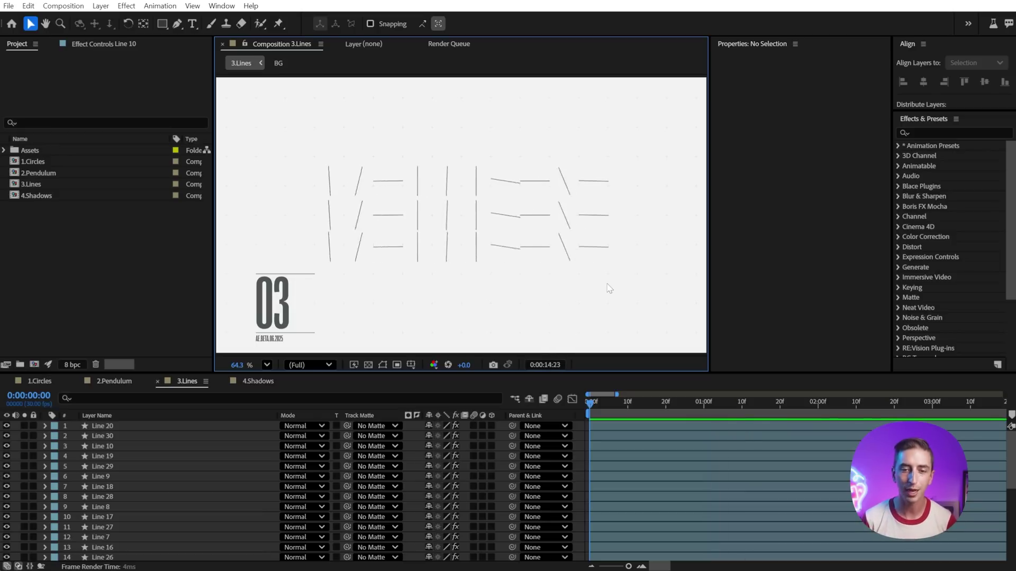
key("space")
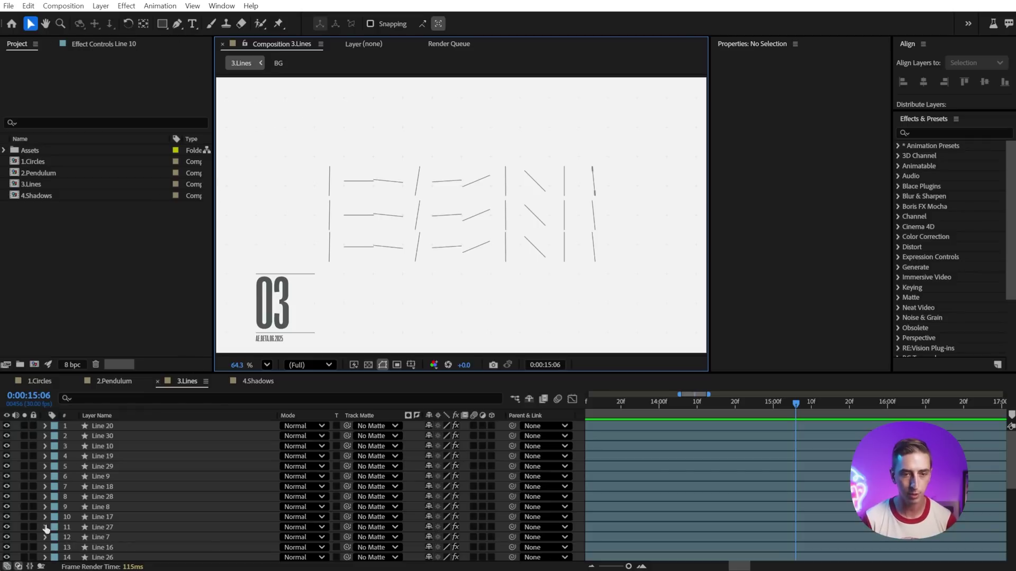
Step: Turn on Line 20's 3D switch, create Camera 1 (zoom 4266.7 px), and save the project
left_click(491, 426)
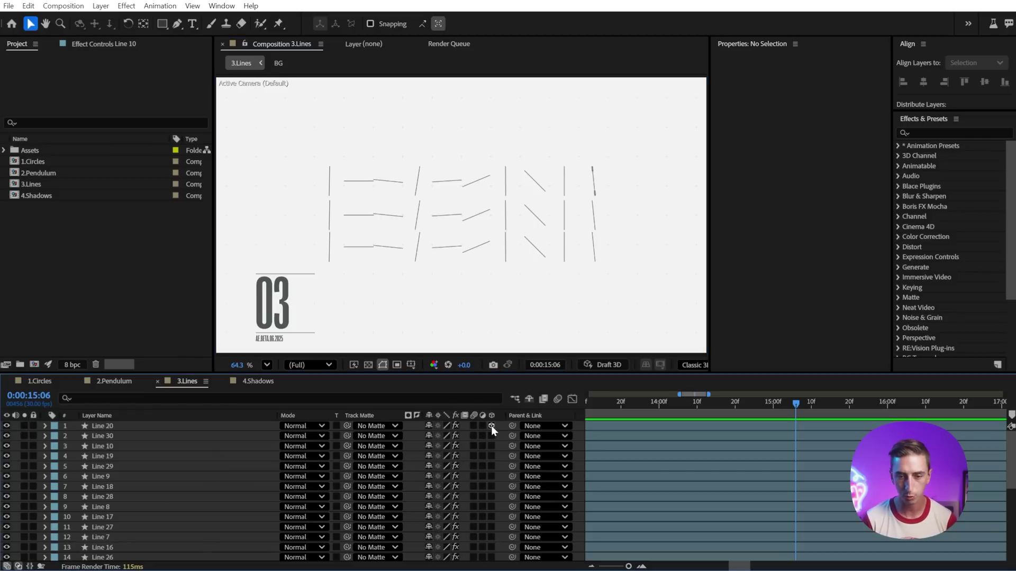
key("ctrl+alt+shift+c")
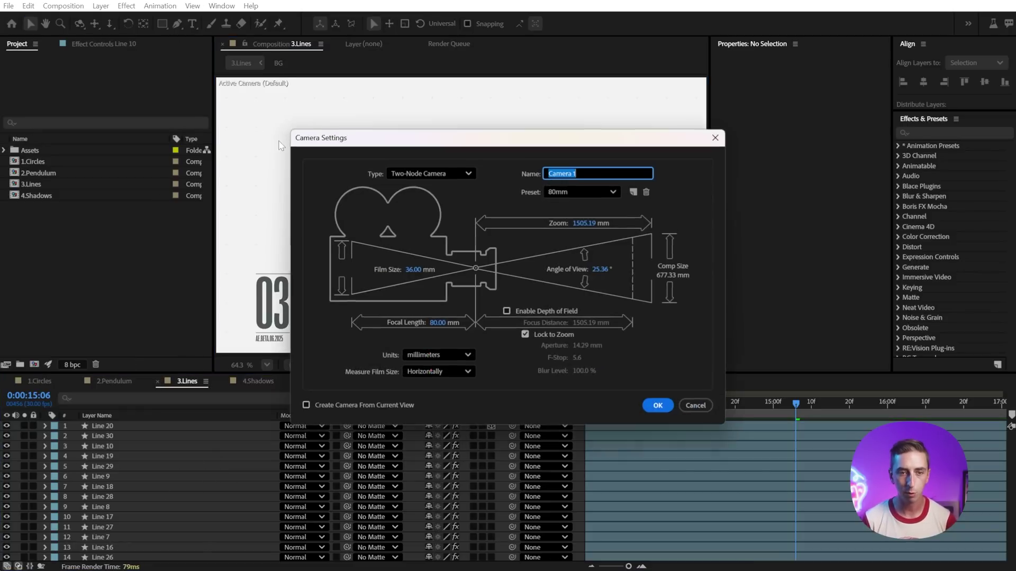
left_click(658, 406)
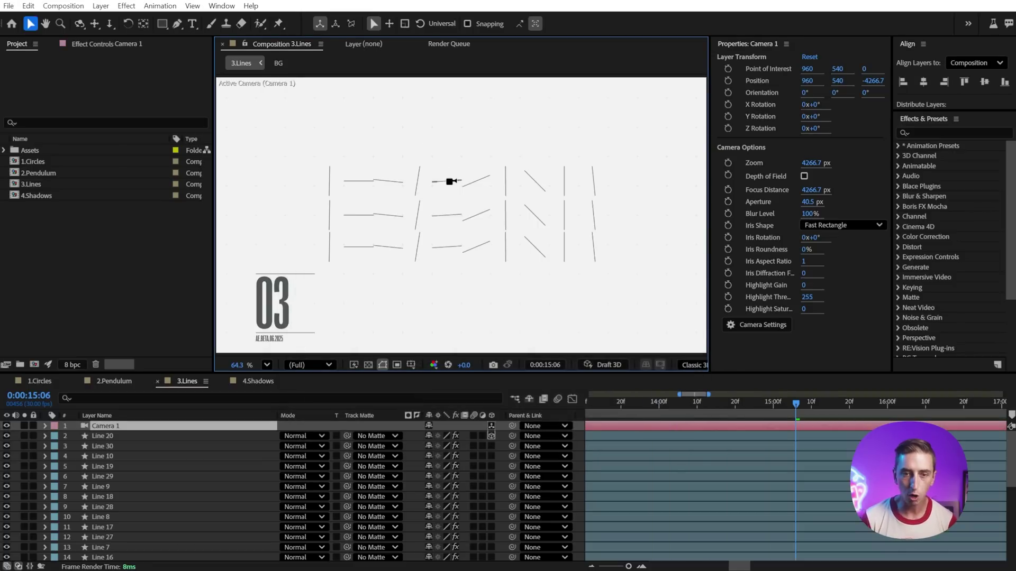
key("ctrl+s")
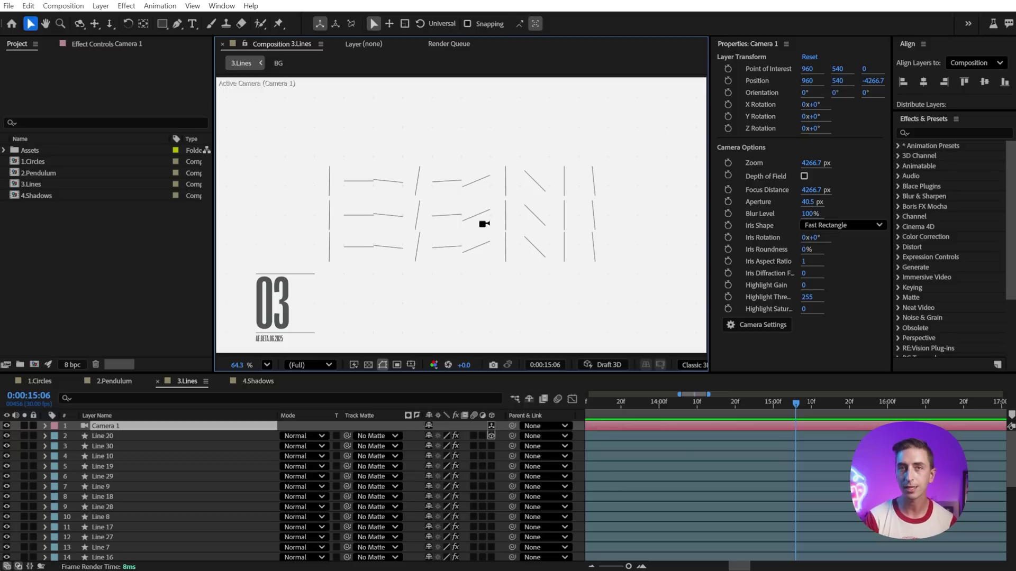
Step: Review the 3D preferences' Alt-drag behavior options without changes, then delete Camera 1
left_click(29, 7)
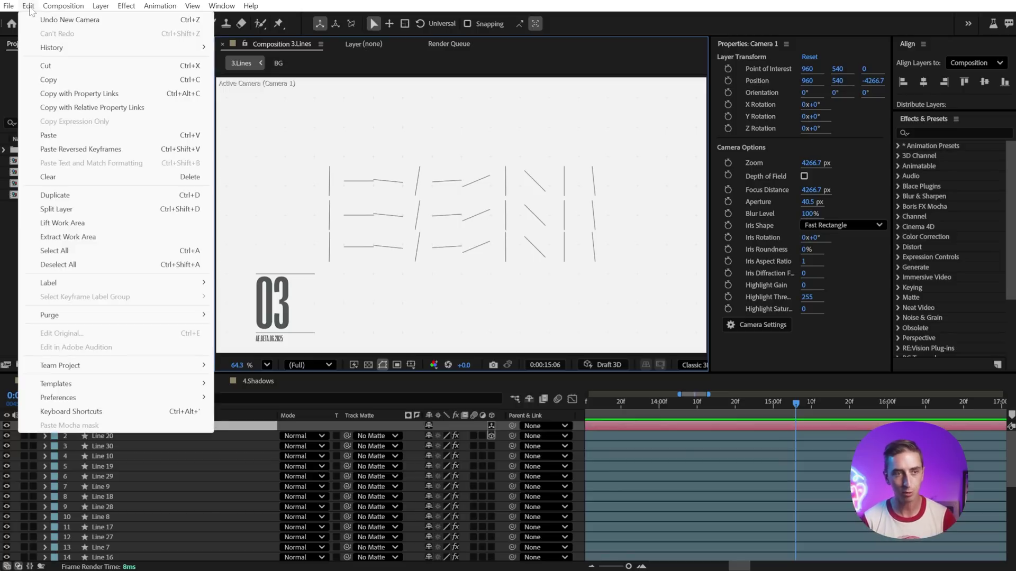
mouse_move(76, 399)
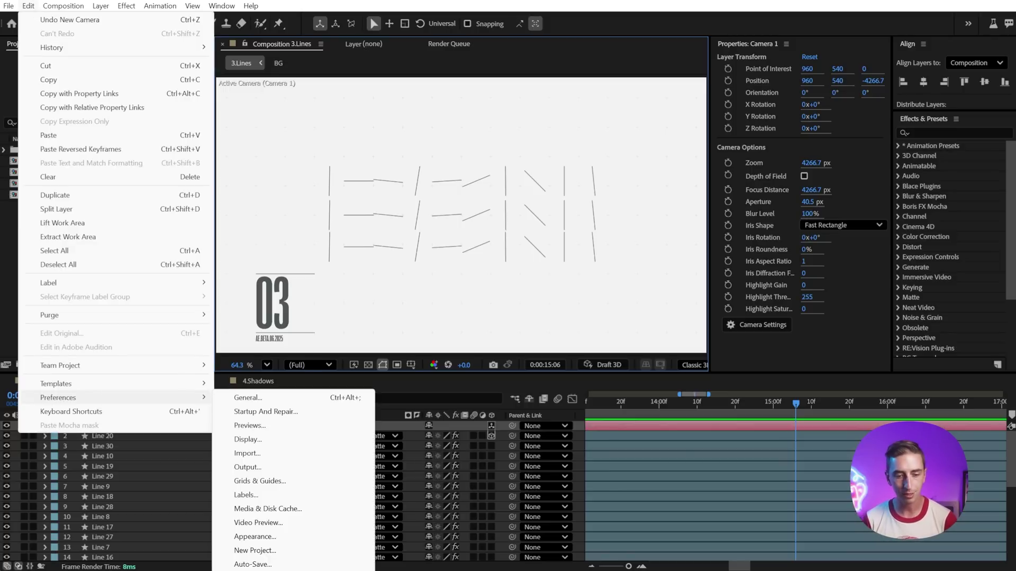
key("Escape")
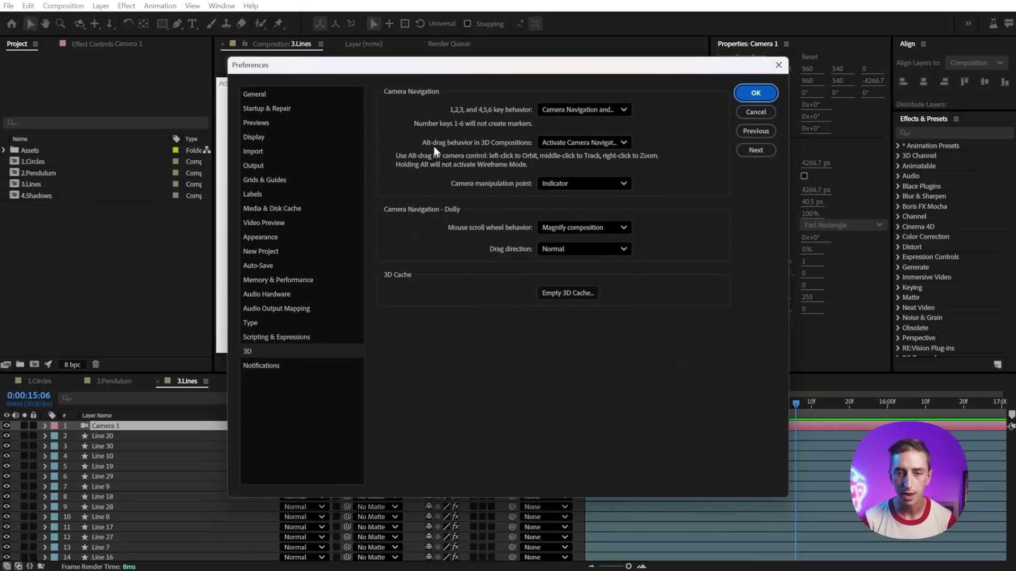
left_click(554, 147)
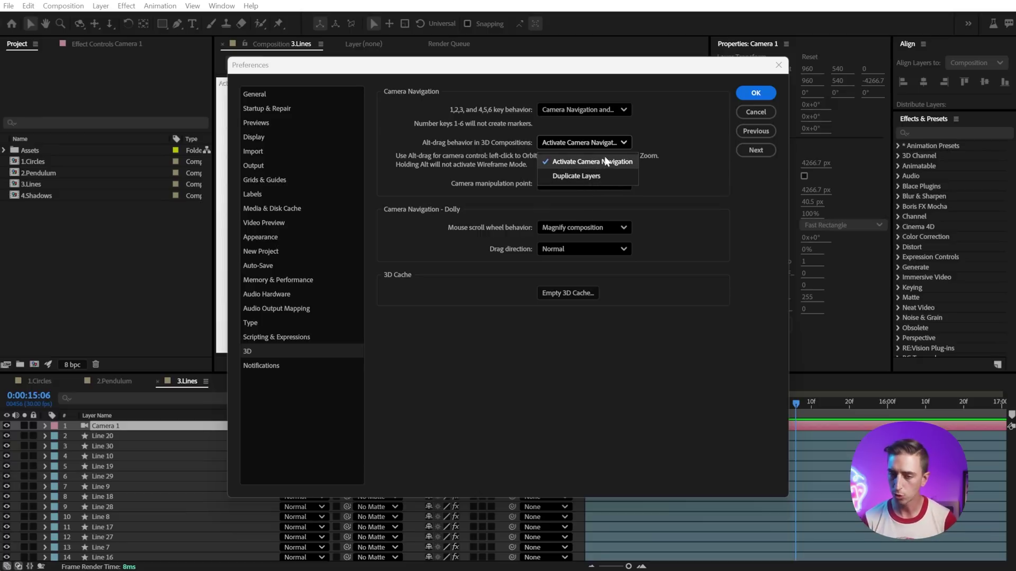
left_click(747, 112)
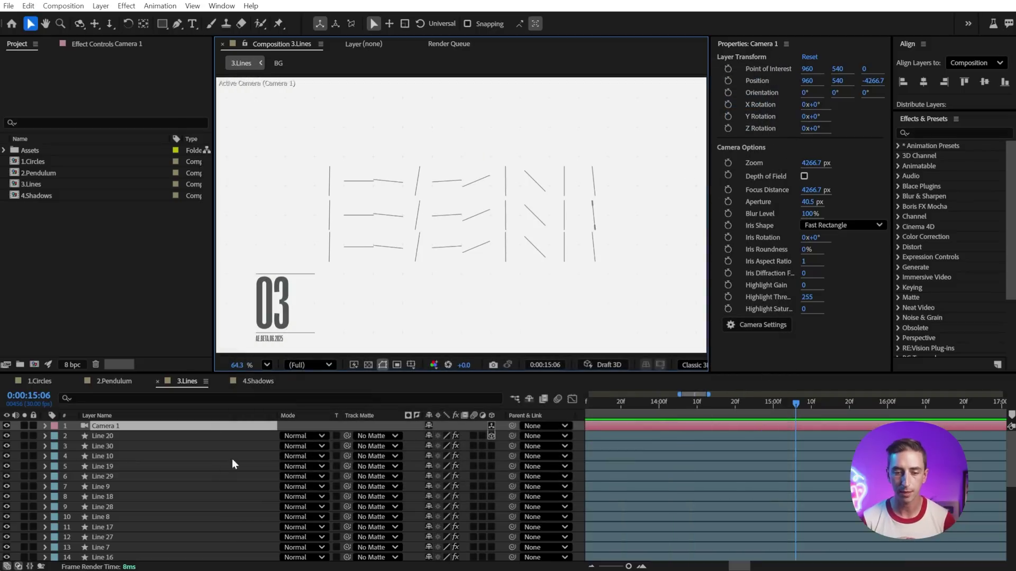
key("Delete")
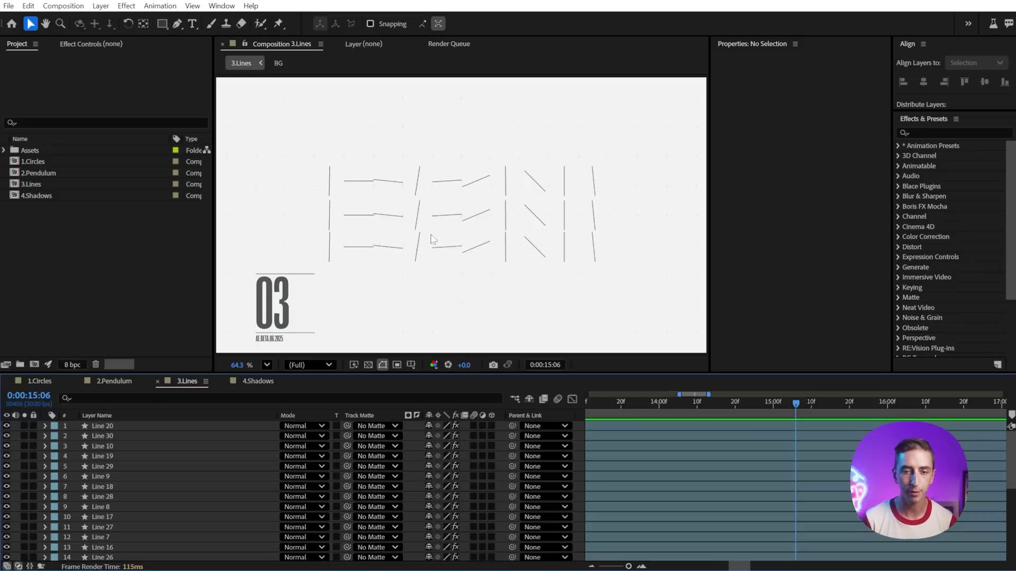
Step: Move the line layers' anchor point to their left middle and preview the animation
left_click(311, 153)
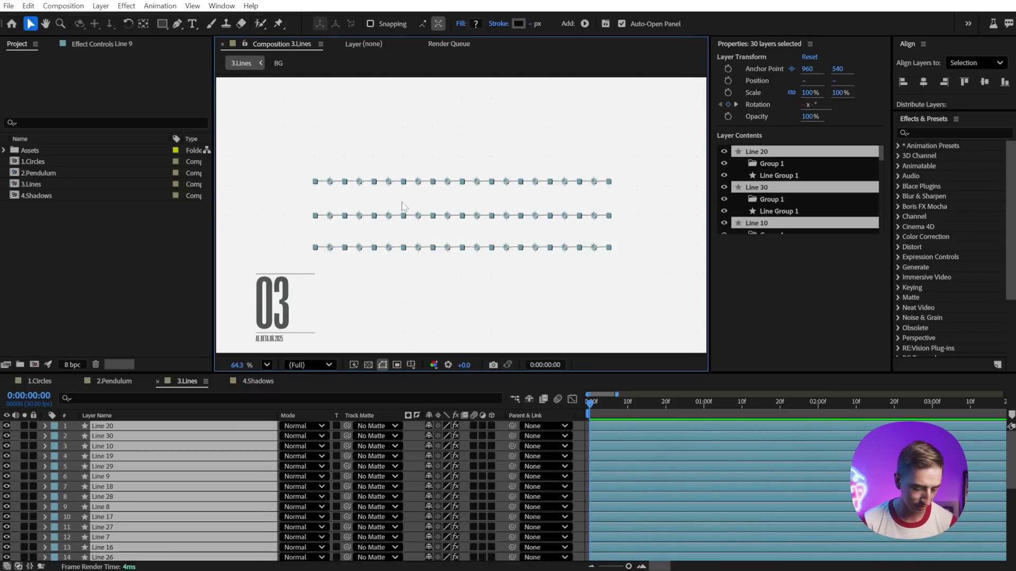
key("ctrl")
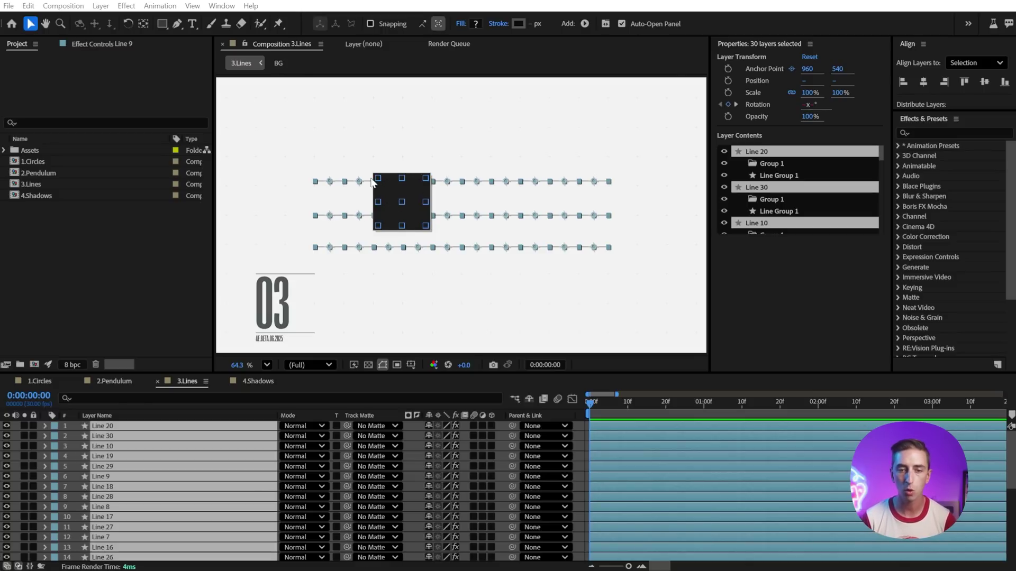
left_click(385, 211)
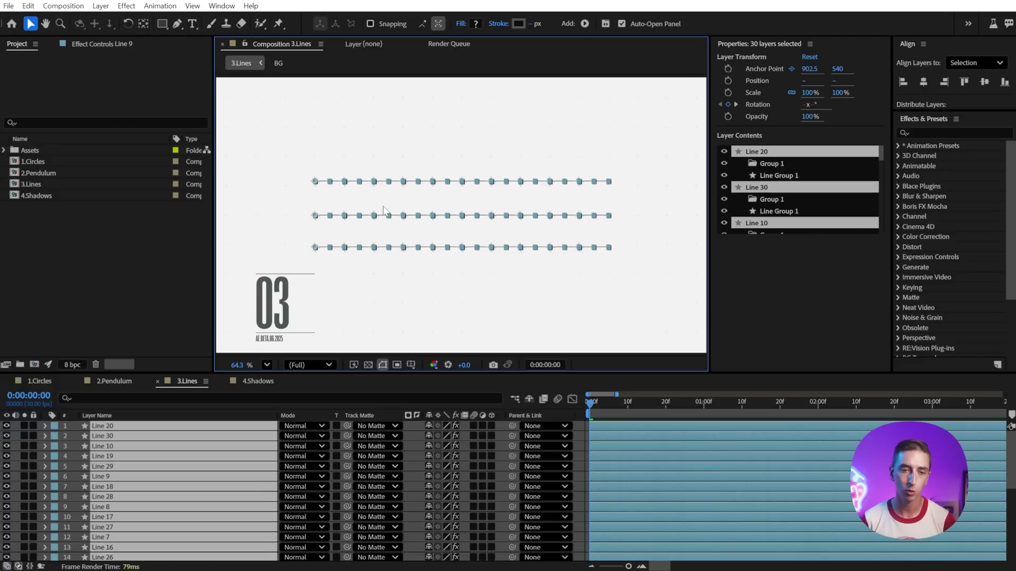
key("space")
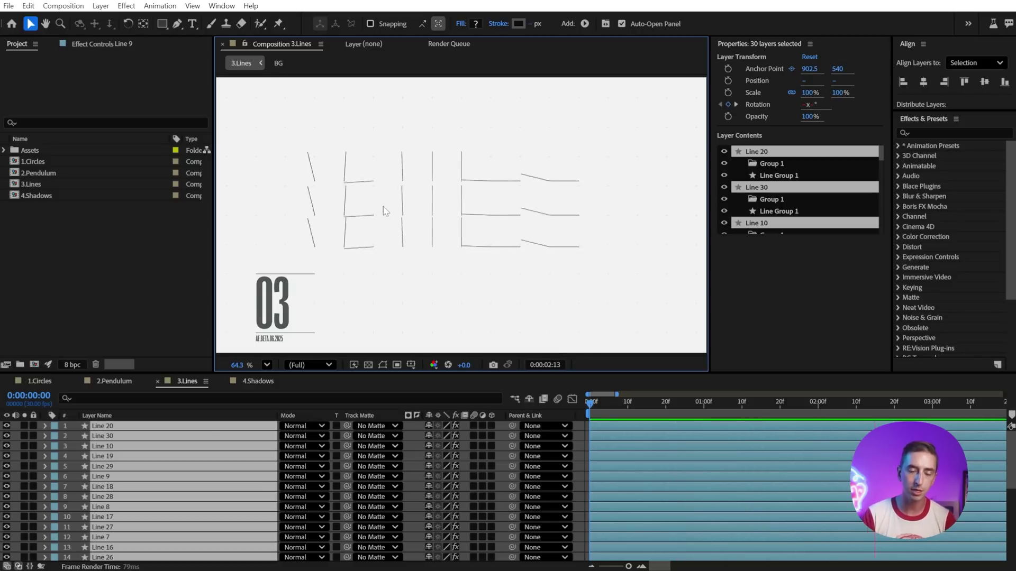
key("space")
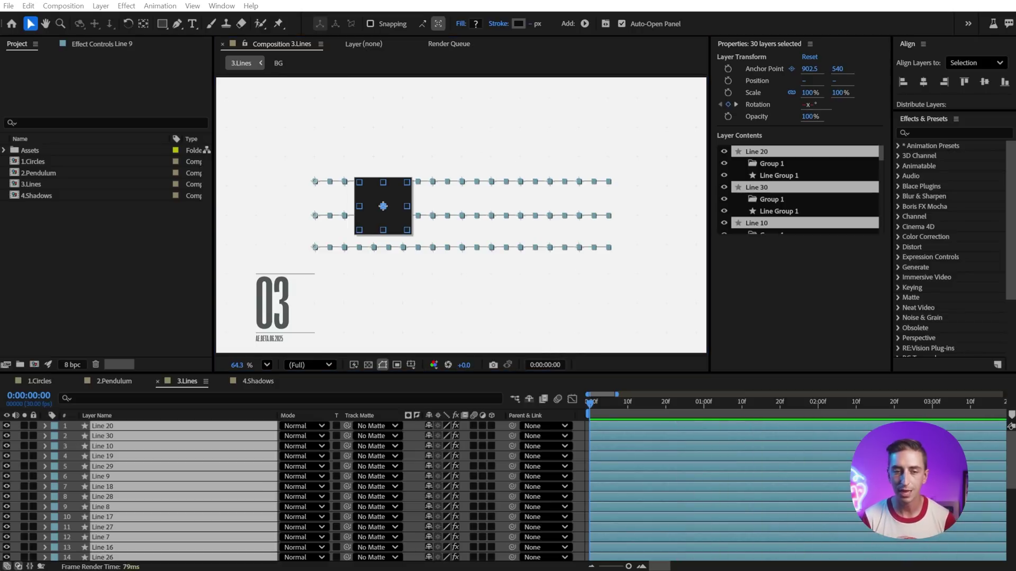
Step: Reposition the lines' anchor with Ctrl+Alt+Home and replay, stopping at 0:00:03:22
key("ctrl+alt+Home")
key("space")
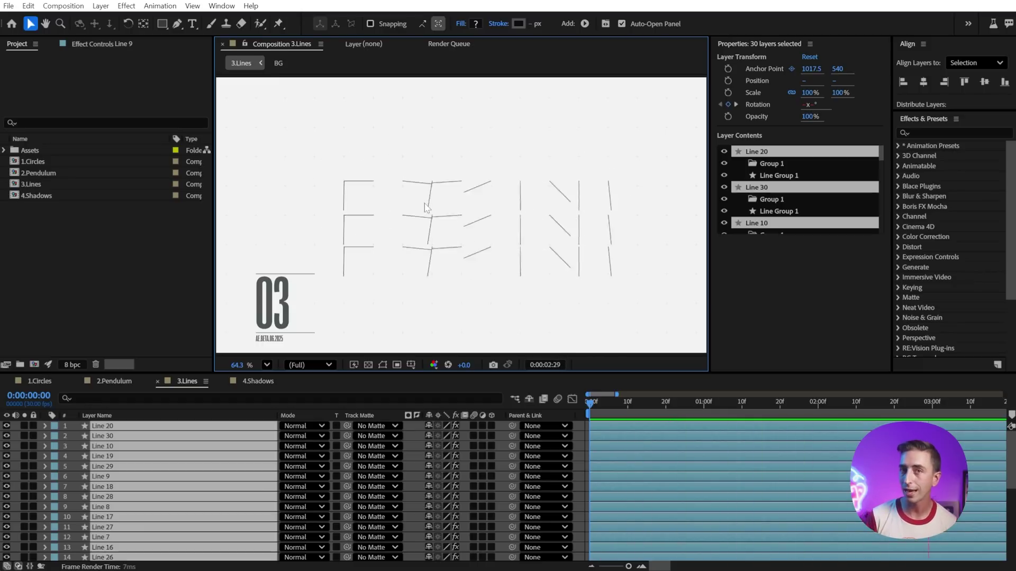
key("space")
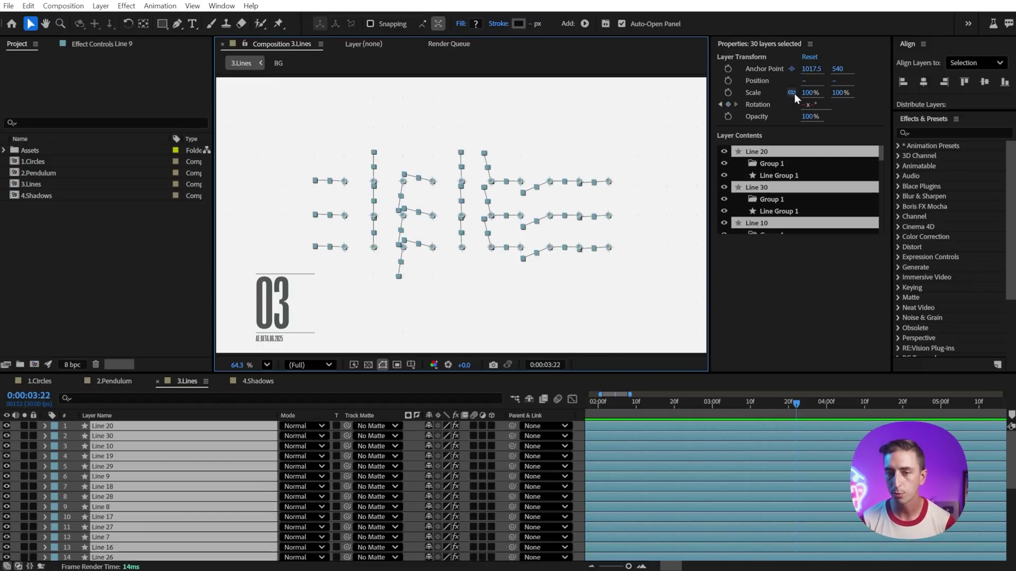
left_click(791, 69)
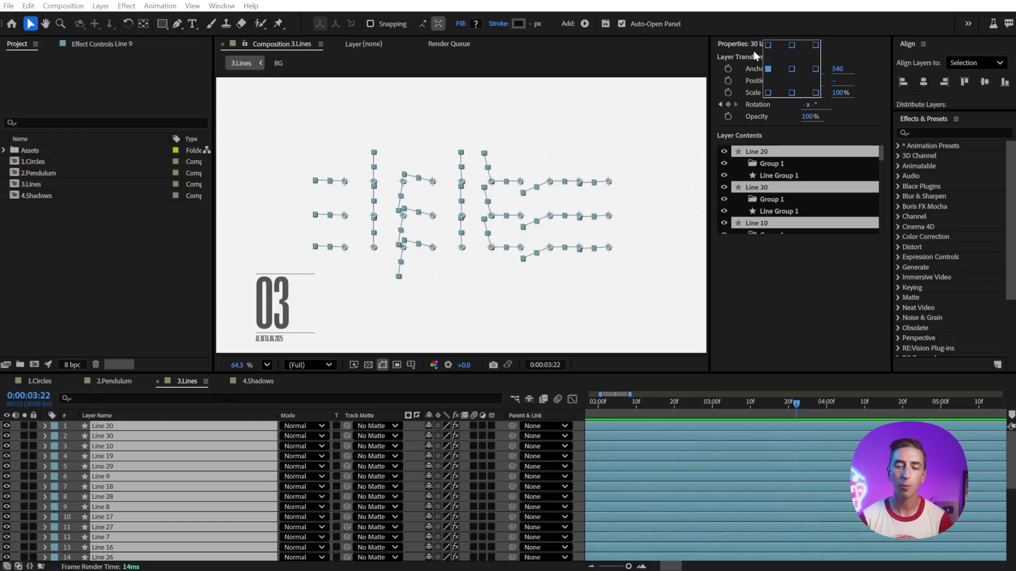
key("Escape")
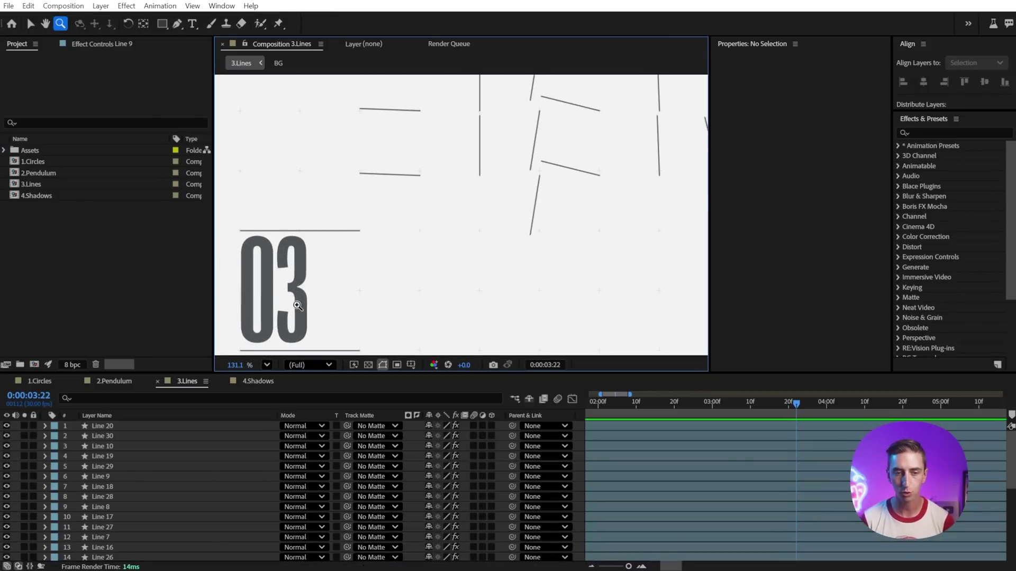
scroll(411, 205, "down", 3)
scroll(529, 158, "down", 3)
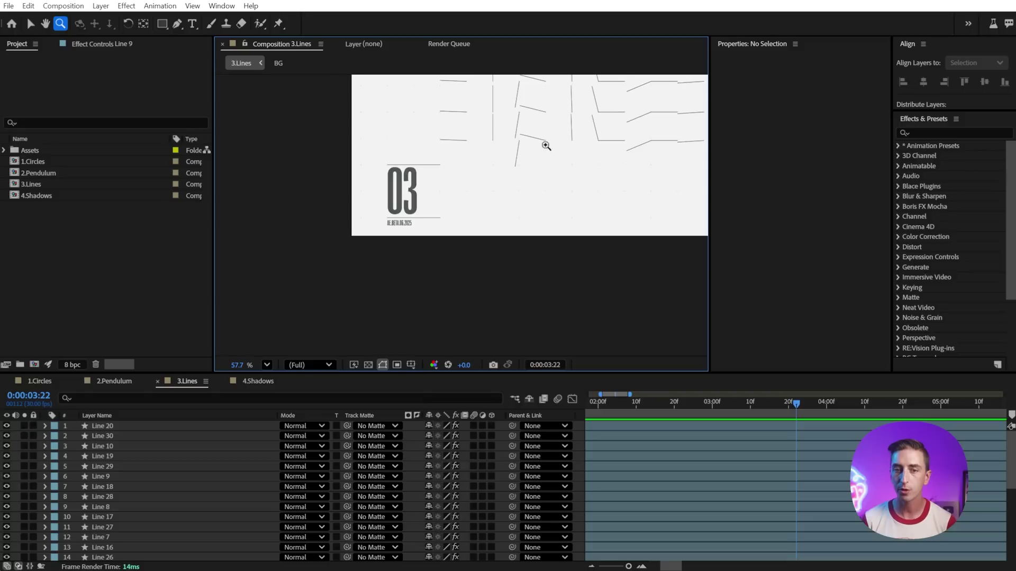
scroll(558, 141, "up", 3)
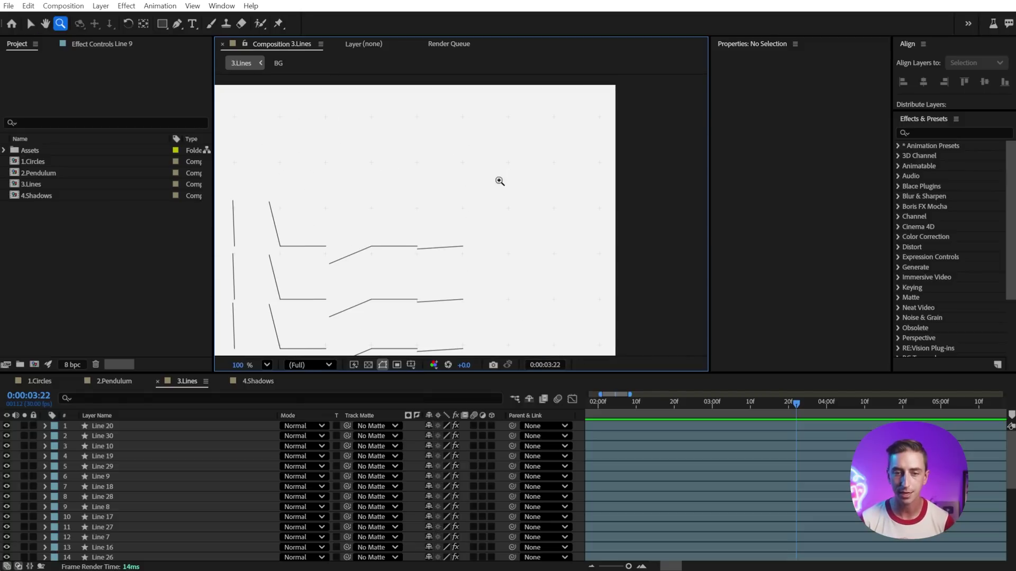
scroll(535, 149, "down", 5)
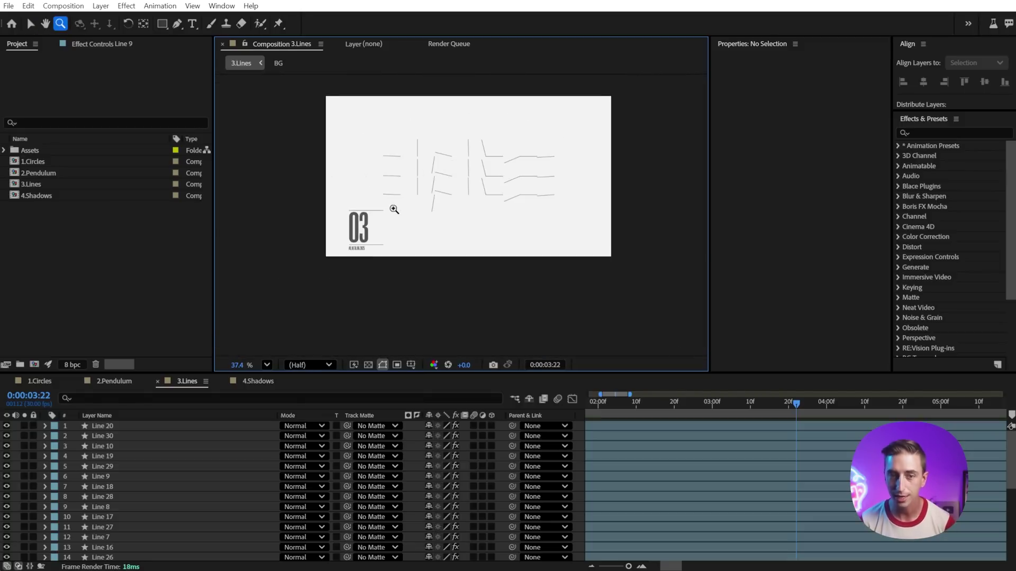
scroll(395, 209, "up", 6)
scroll(476, 181, "down", 2)
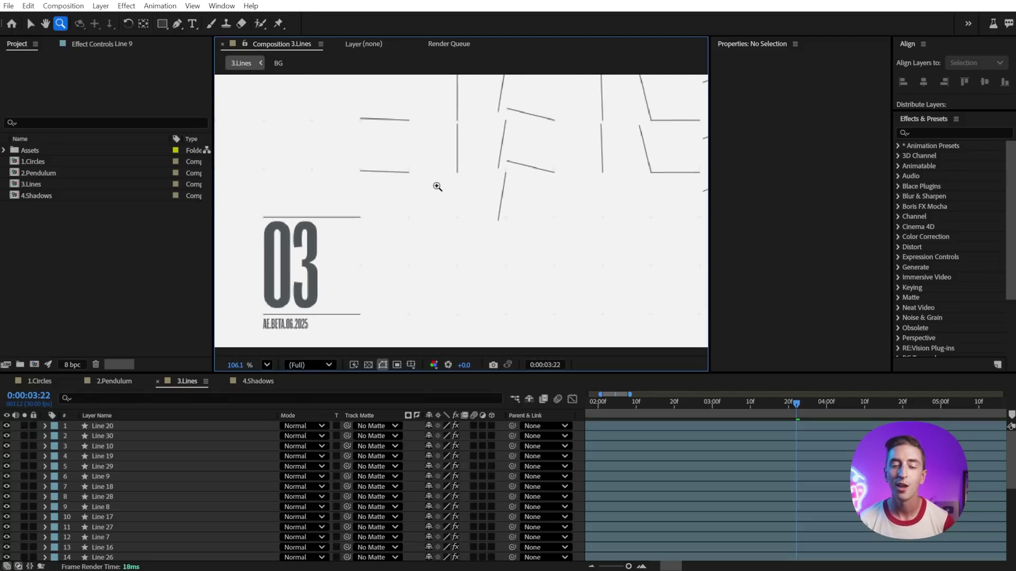
scroll(474, 178, "up", 1)
scroll(408, 189, "down", 5)
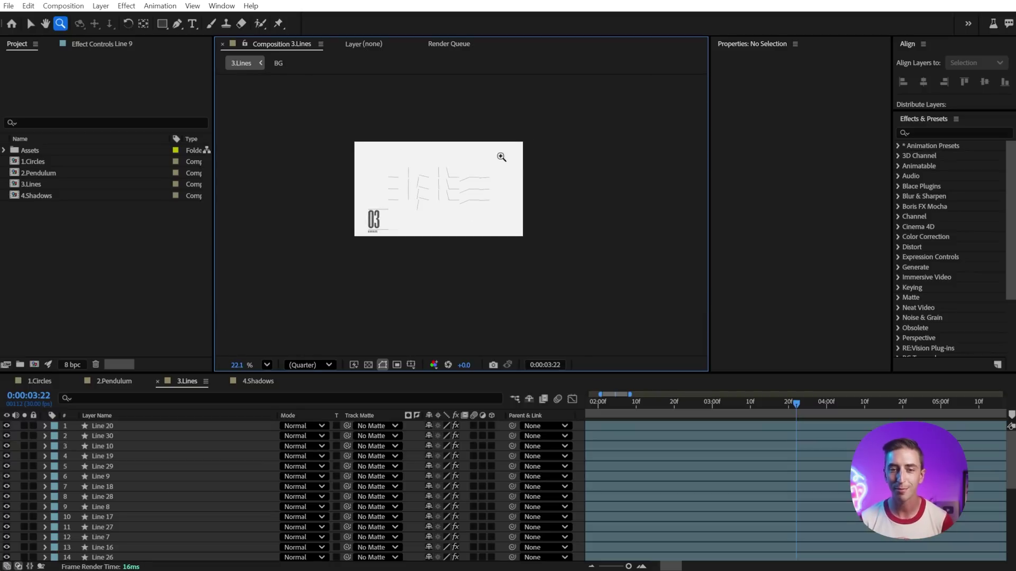
scroll(503, 156, "up", 3)
scroll(505, 143, "down", 5)
scroll(467, 170, "up", 4)
scroll(588, 127, "up", 1)
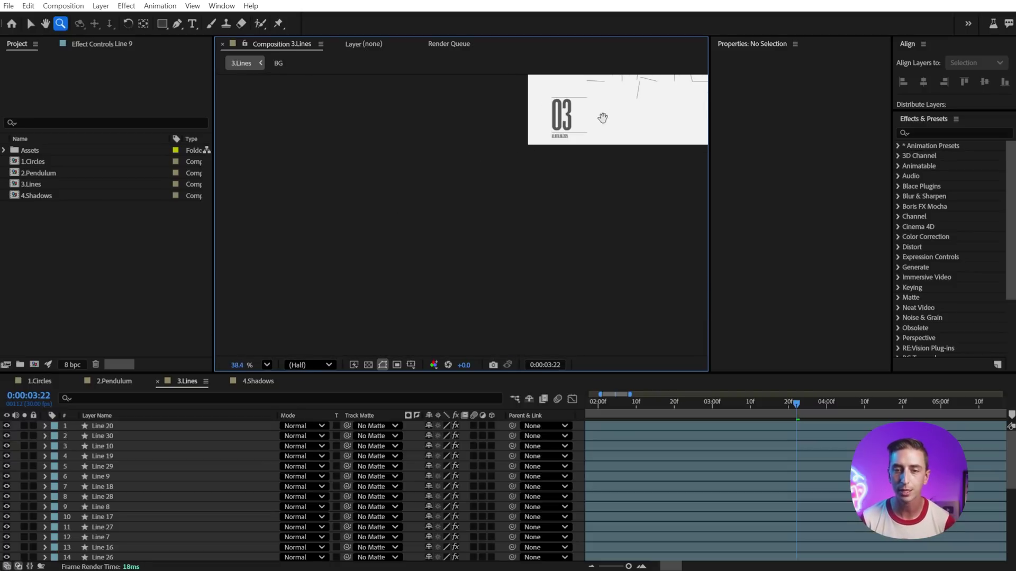
scroll(588, 127, "up", 4)
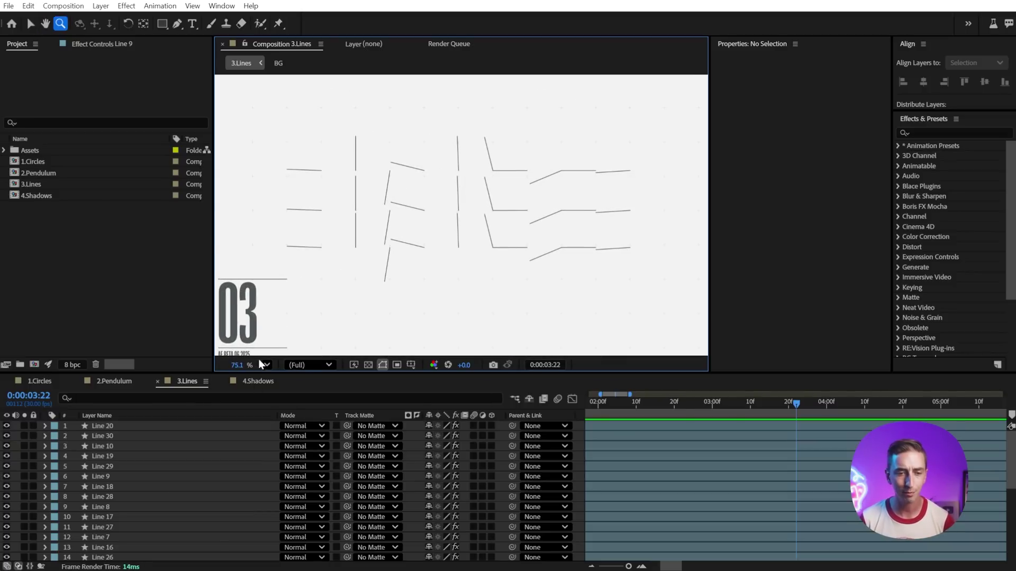
scroll(413, 235, "up", 3)
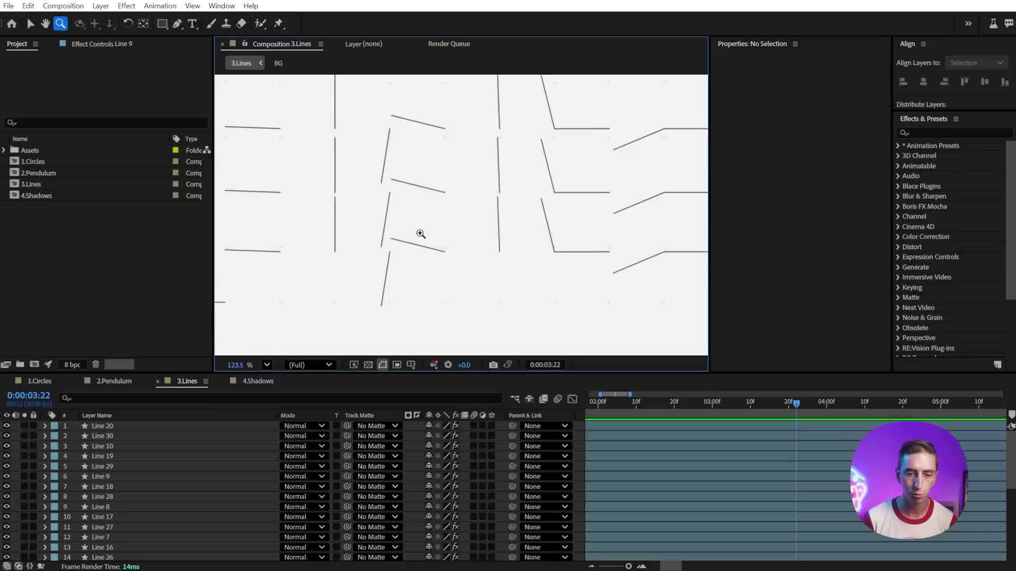
scroll(431, 230, "up", 2)
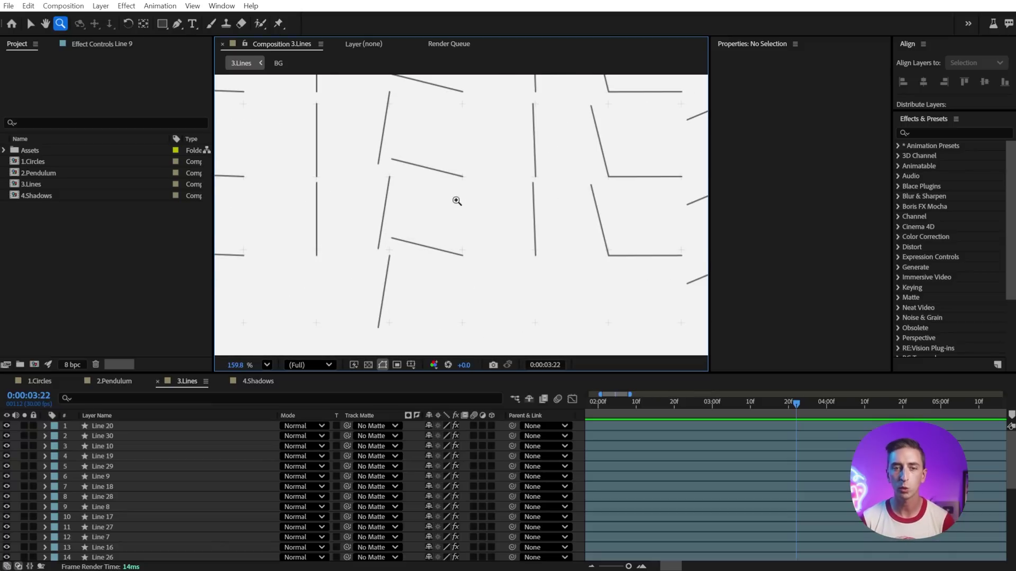
scroll(423, 199, "down", 6)
scroll(415, 193, "up", 4)
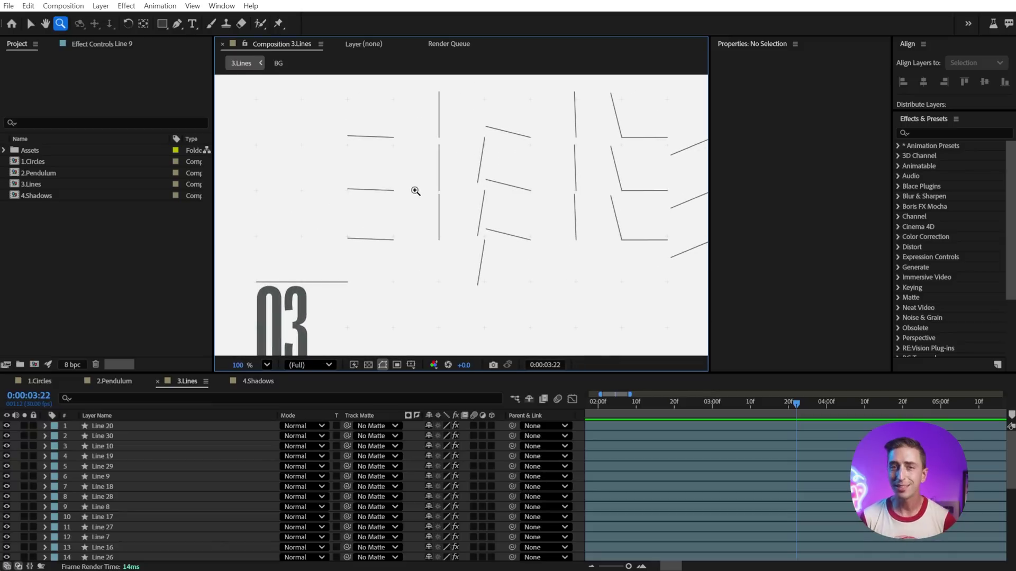
scroll(422, 190, "up", 3)
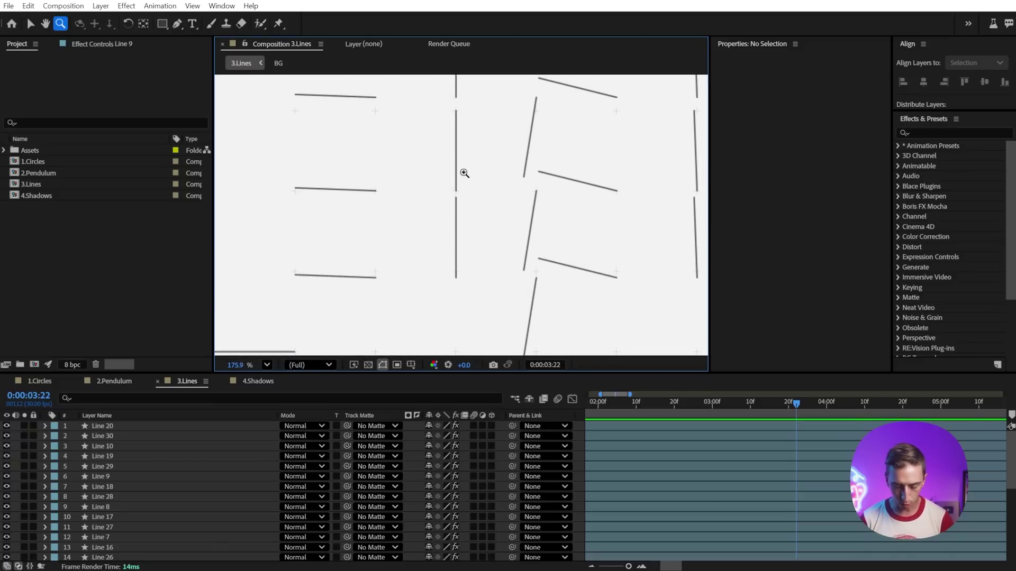
scroll(464, 173, "down", 5)
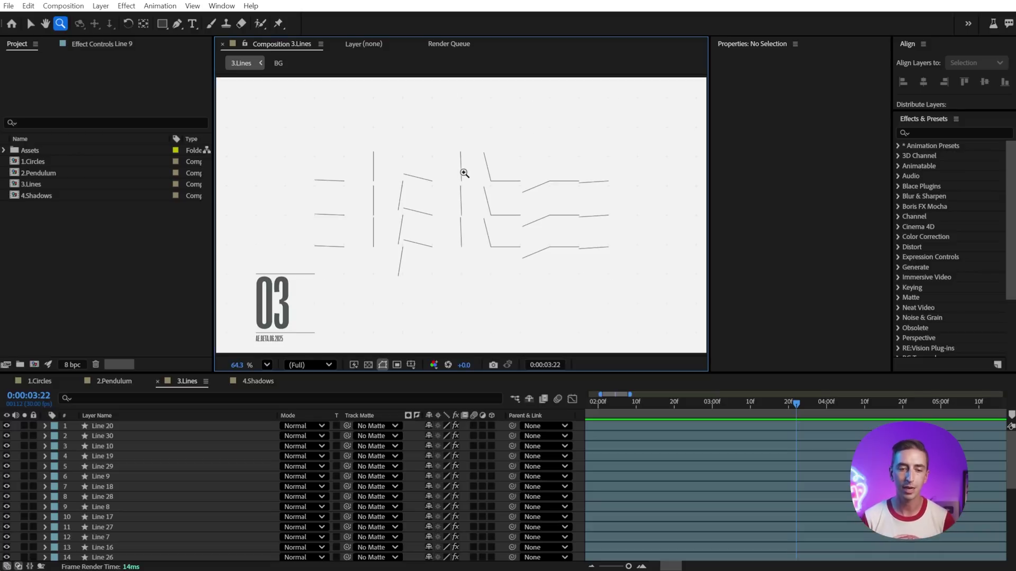
left_click(267, 365)
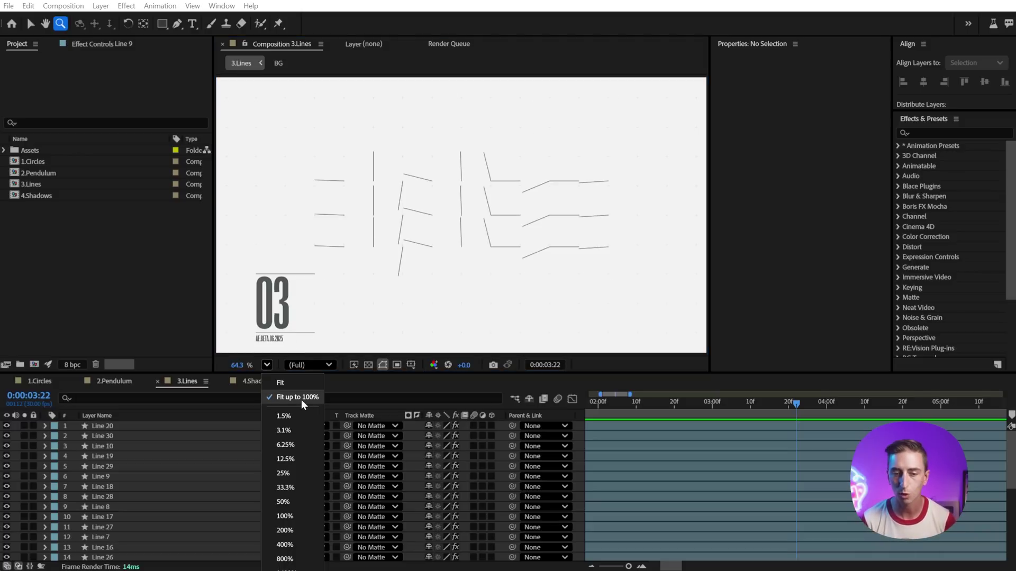
left_click(325, 313)
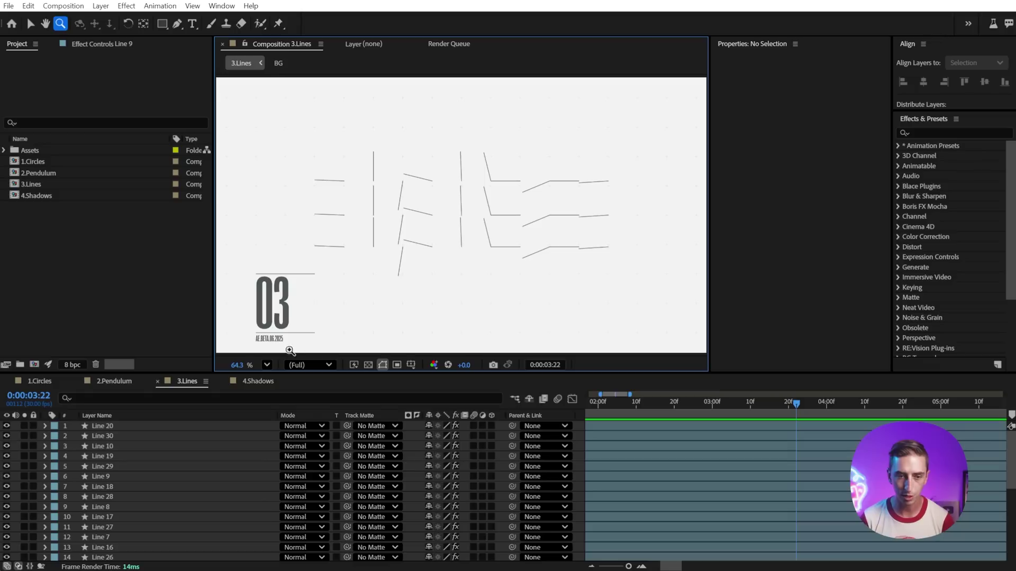
left_click(267, 365)
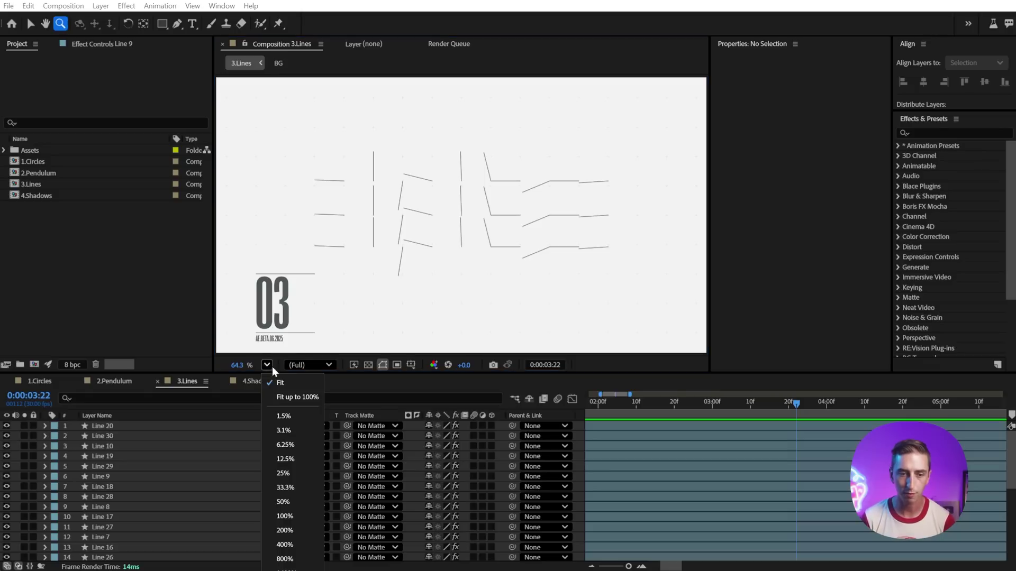
left_click(414, 269)
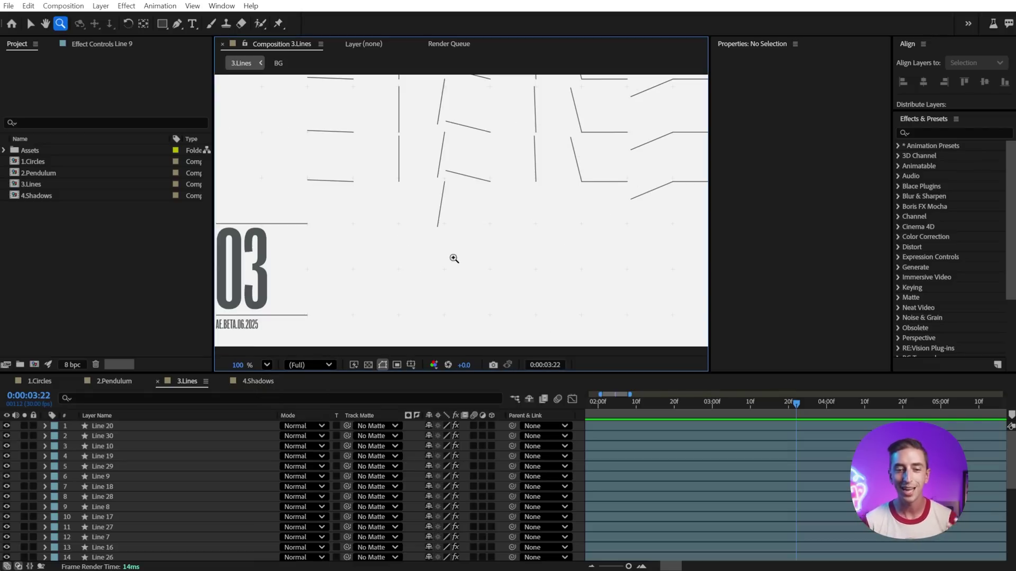
scroll(481, 181, "down", 3)
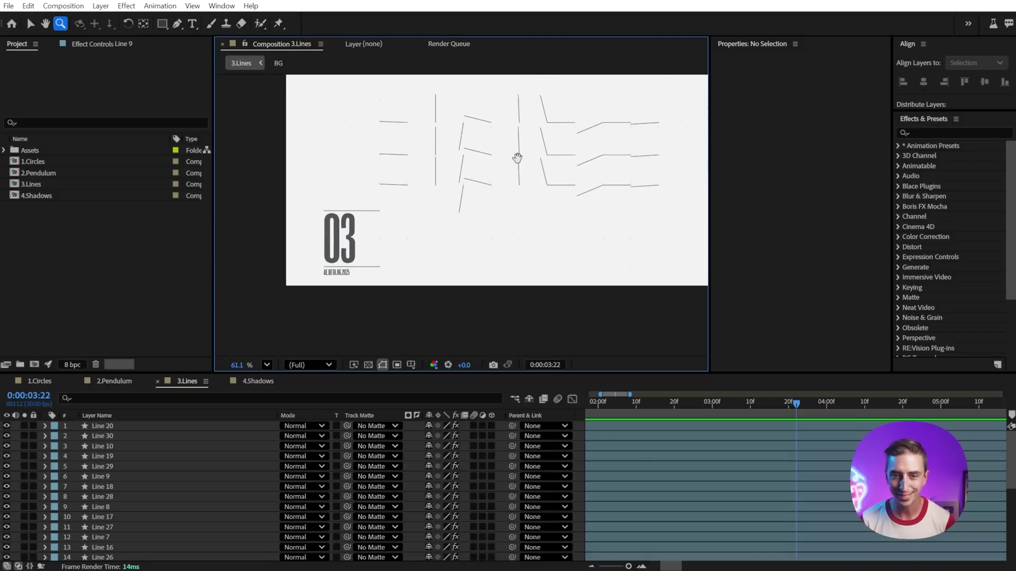
scroll(465, 200, "up", 4)
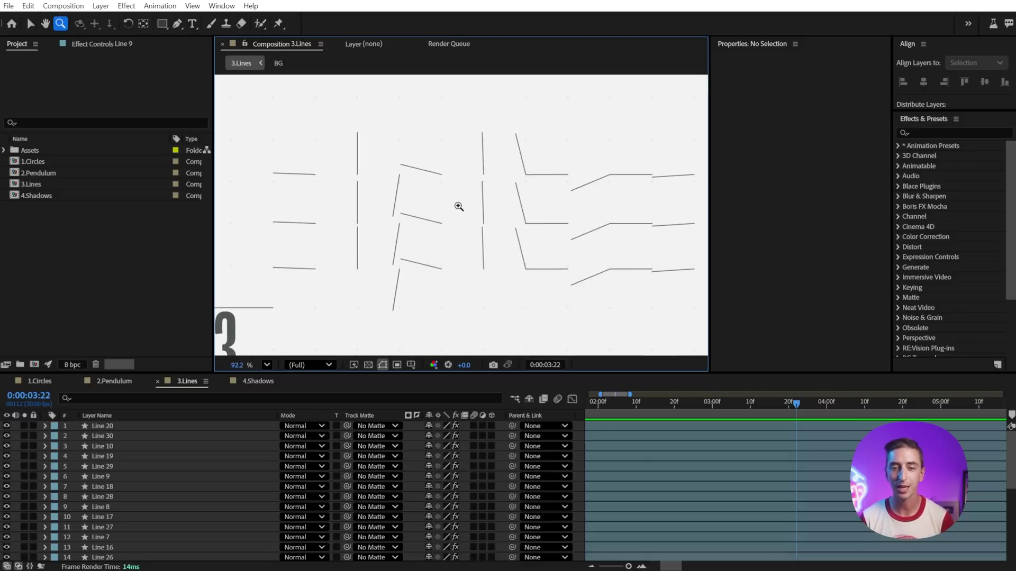
scroll(455, 205, "down", 1)
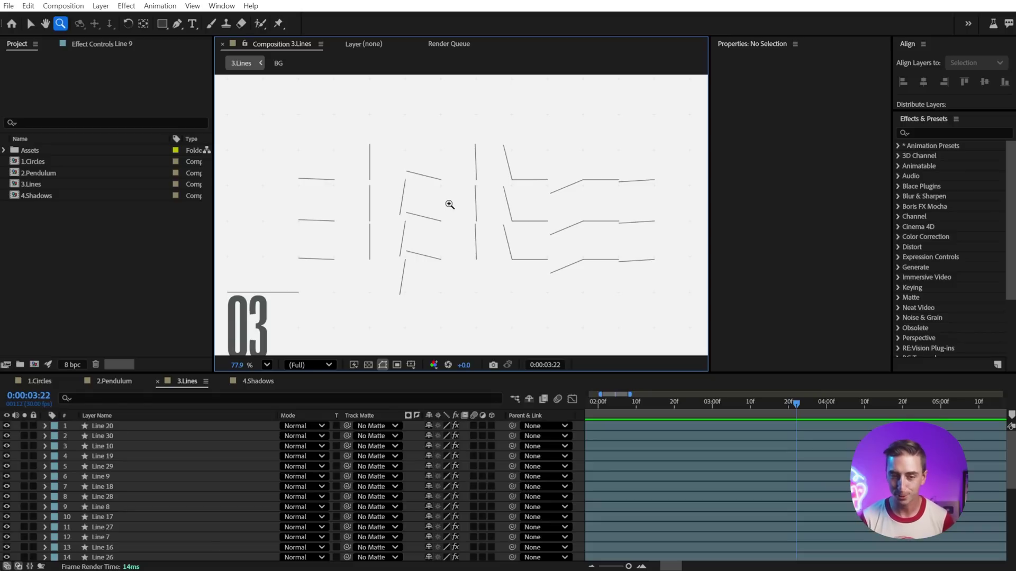
scroll(450, 204, "down", 1)
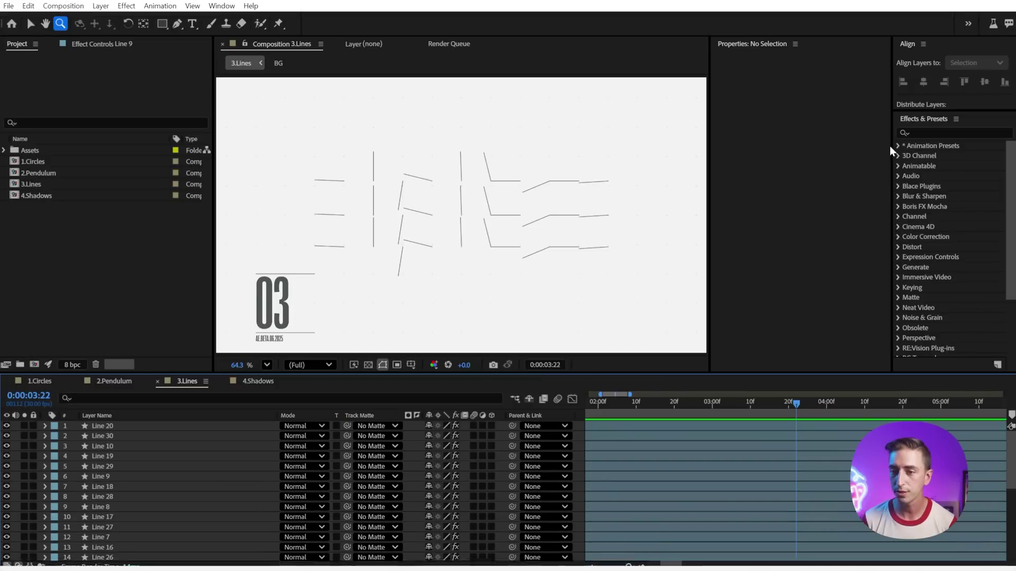
Step: Widen the Effects & Presets panel and expand the Blur & Sharpen category
left_click_drag(890, 146, 843, 146)
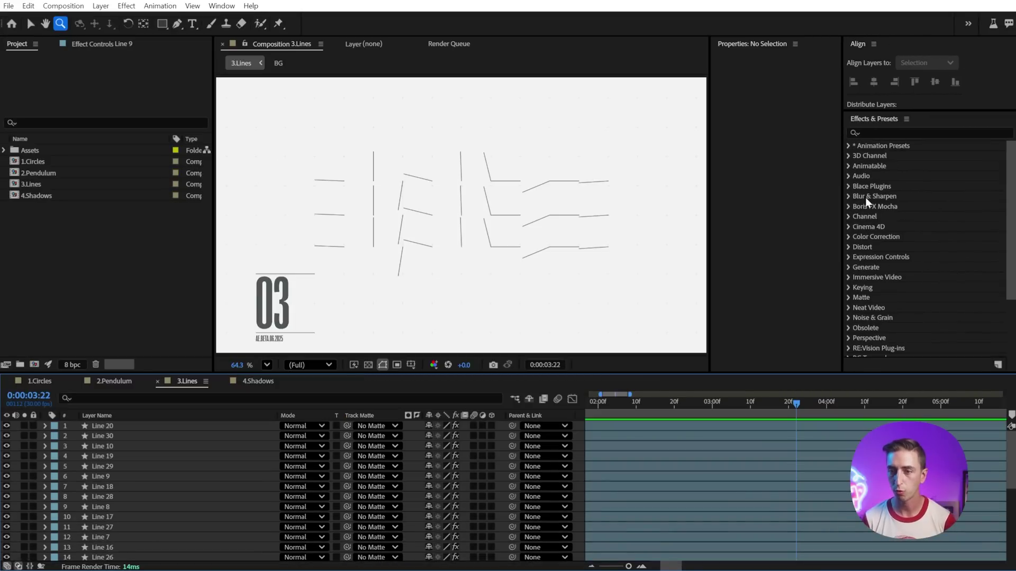
left_click(848, 196)
scroll(899, 235, "down", 2)
scroll(900, 235, "up", 2)
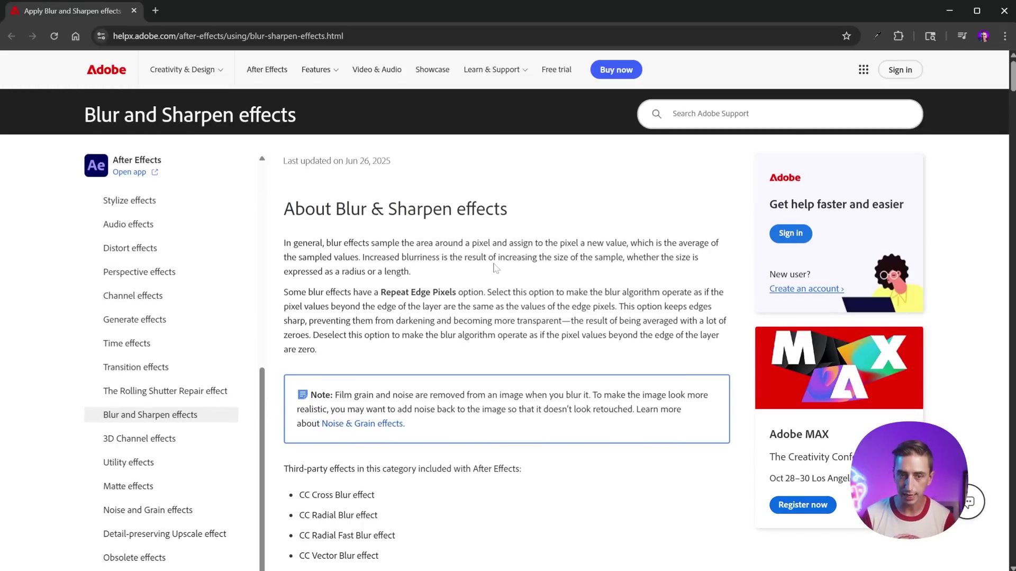
Step: Scroll the Blur and Sharpen help page down to the Bilateral Blur section
scroll(495, 267, "down", 8)
scroll(493, 269, "down", 9)
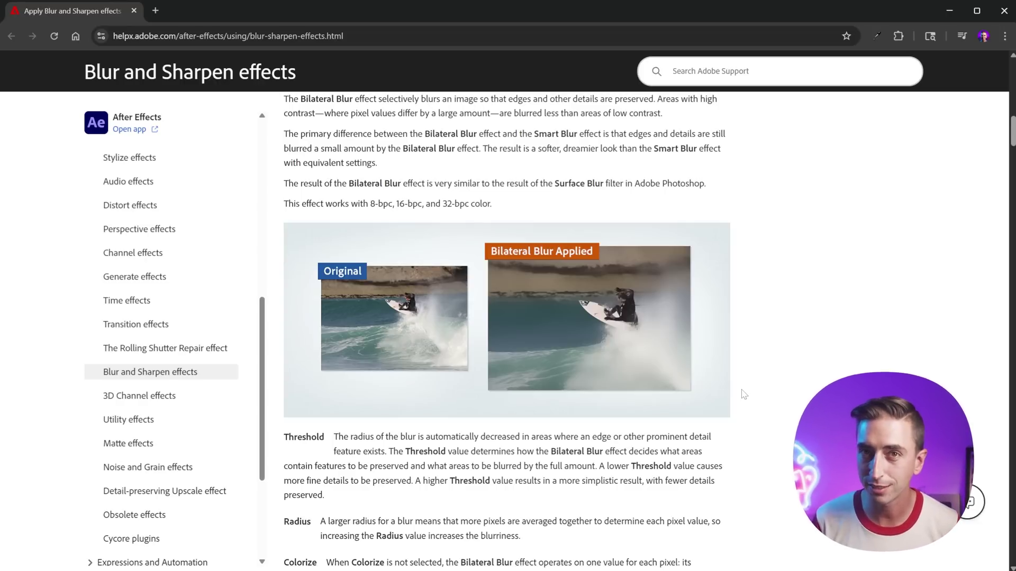
scroll(741, 392, "down", 7)
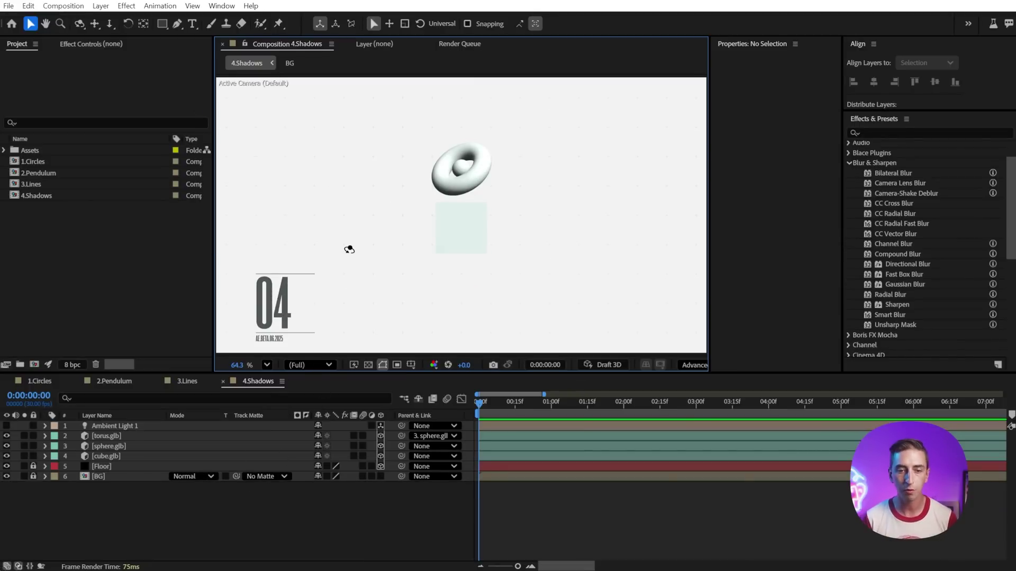
Step: Orbit the 4.Shadows view around the torus and cube
key("1")
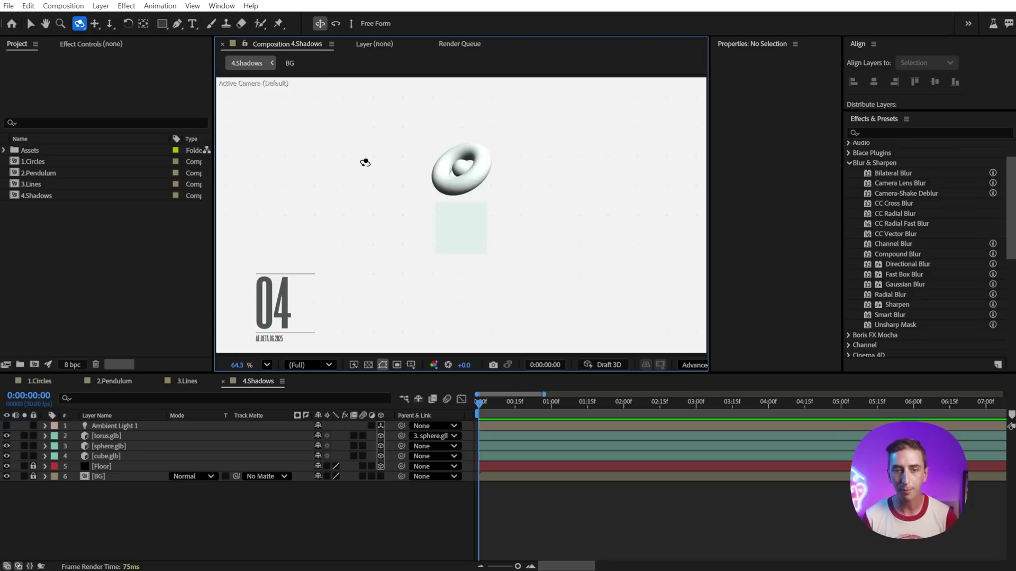
left_click_drag(365, 161, 403, 157)
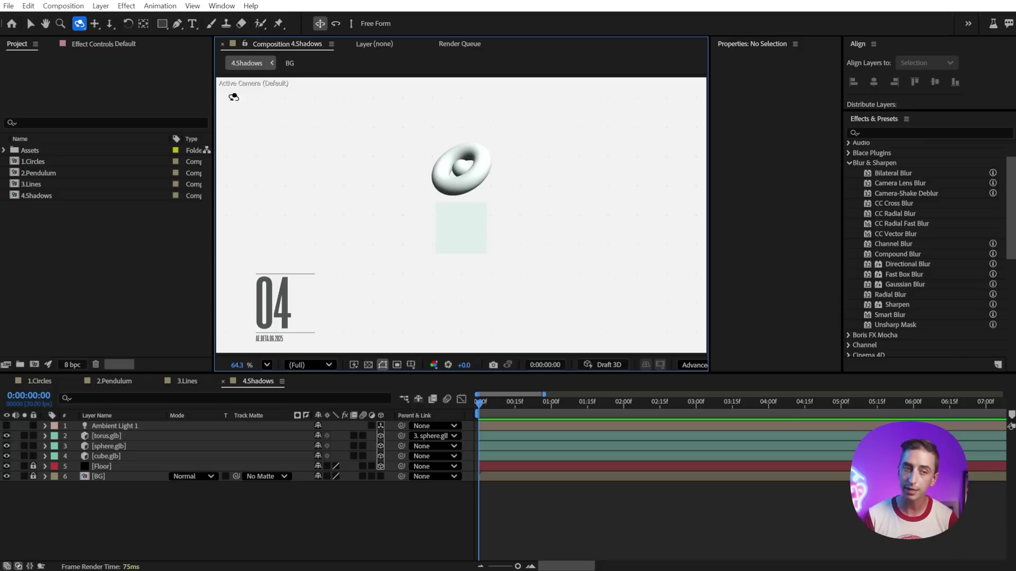
Step: Set the default camera settings to the 20mm lens preset
left_click(100, 6)
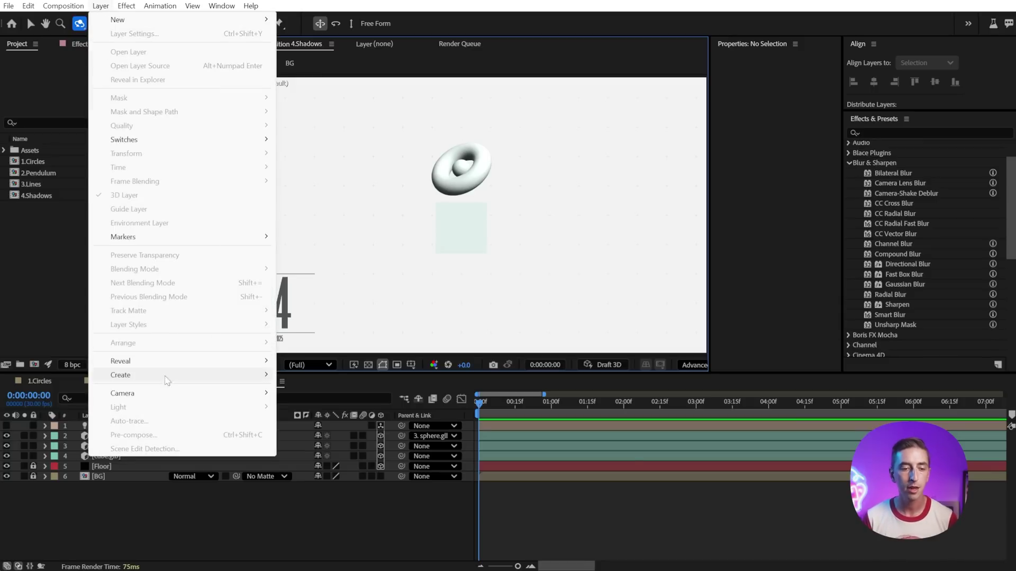
mouse_move(159, 393)
left_click(374, 499)
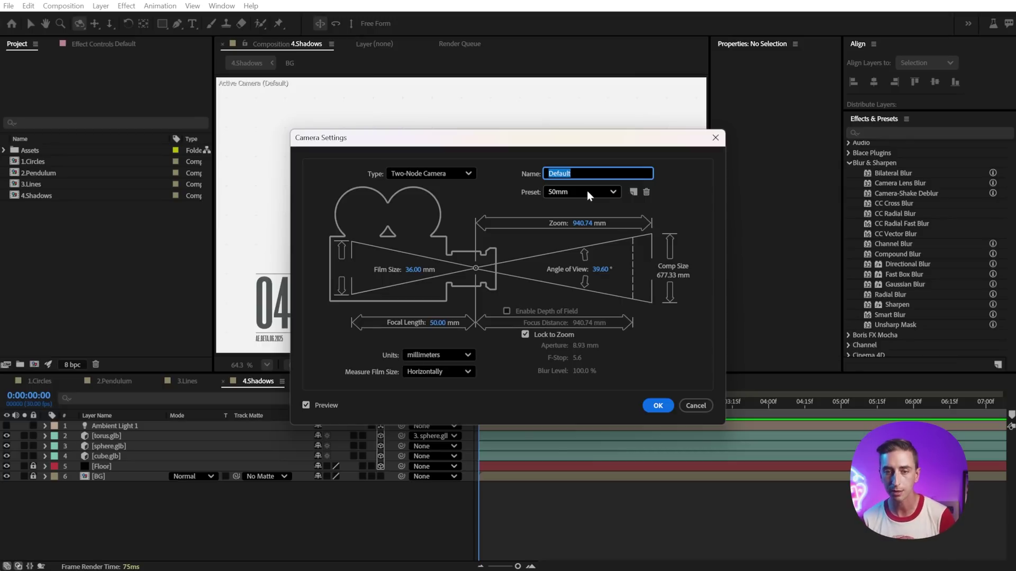
left_click(588, 192)
left_click(586, 245)
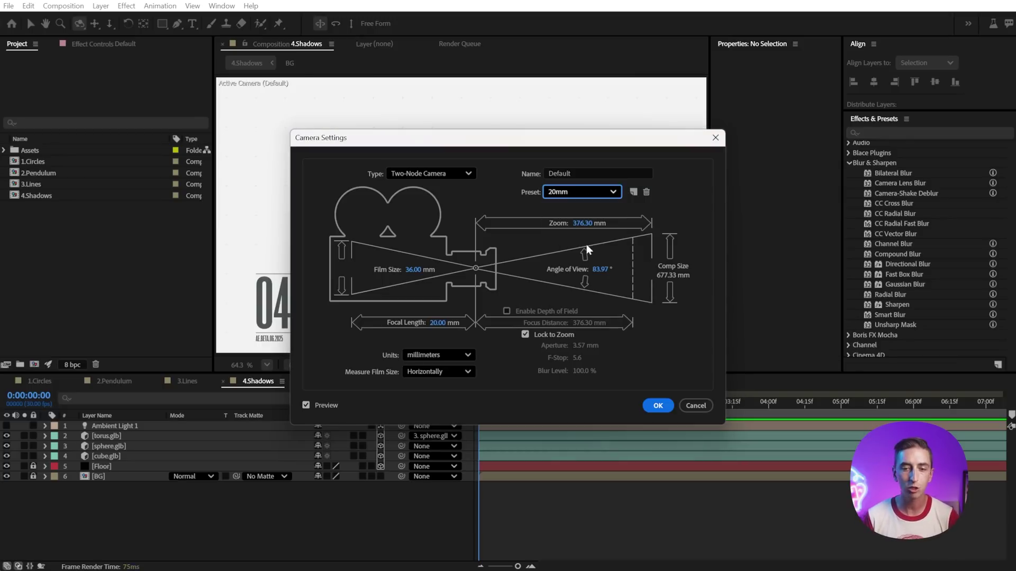
left_click(658, 406)
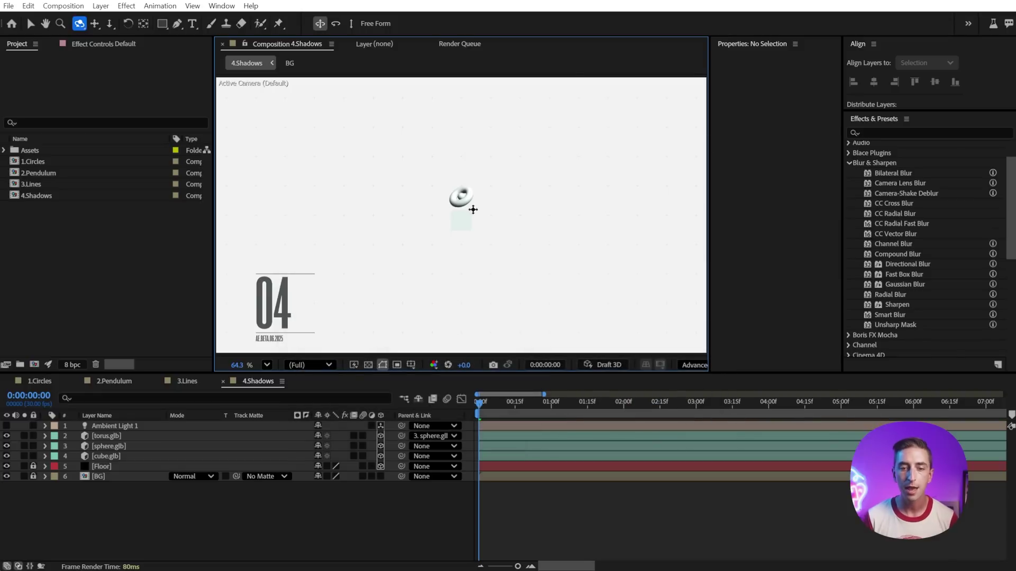
Step: Dolly the camera closer to the torus and orbit to show the cube in 3D
key("c")
key("c")
mouse_move(471, 222)
left_mouse_down()
mouse_move(471, 192)
mouse_move(471, 216)
left_mouse_up()
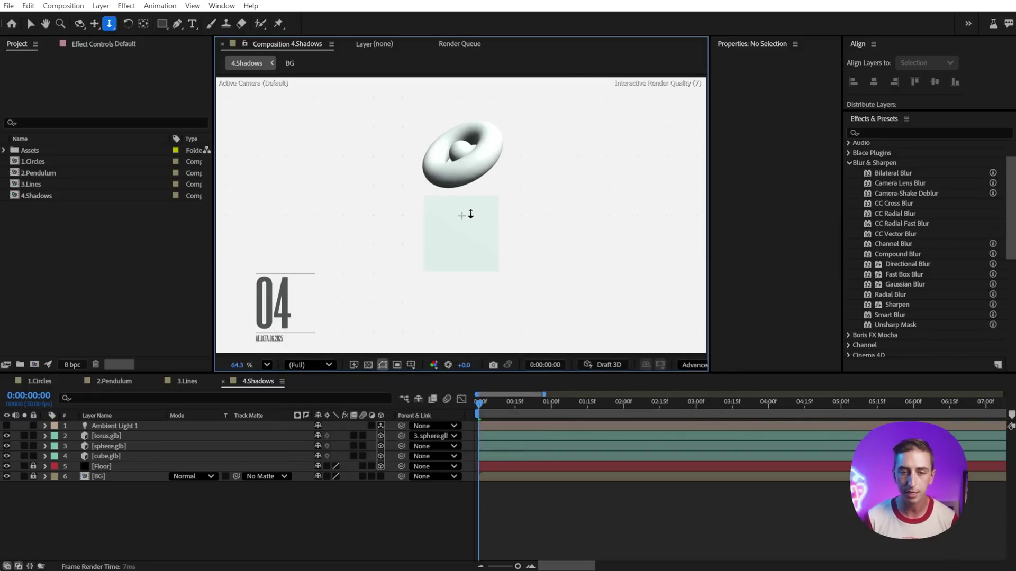
key("c")
left_click_drag(494, 167, 535, 197)
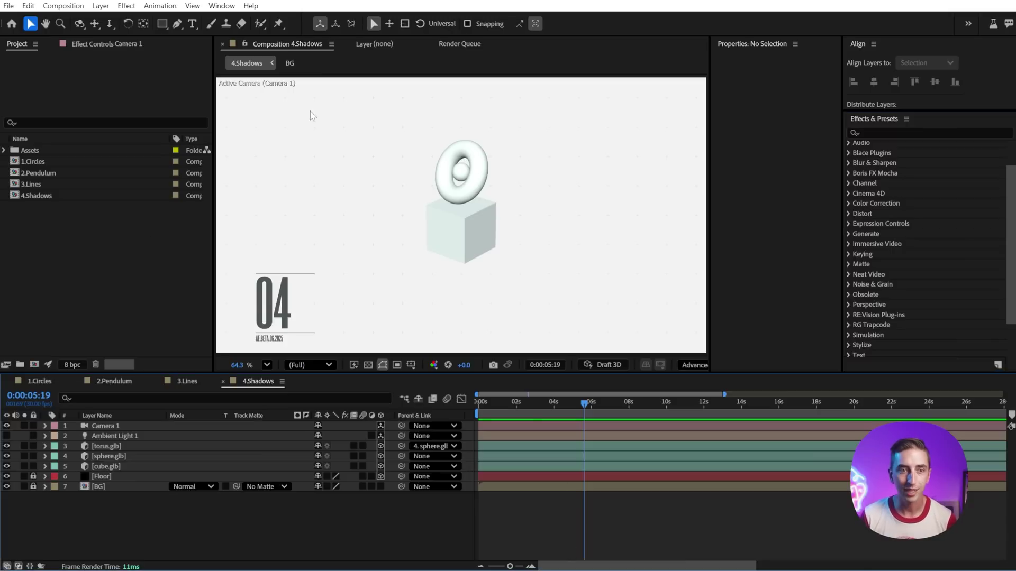
Step: Add a shadow-casting Spot Light 1 and move it up and left
left_click(100, 5)
mouse_move(212, 20)
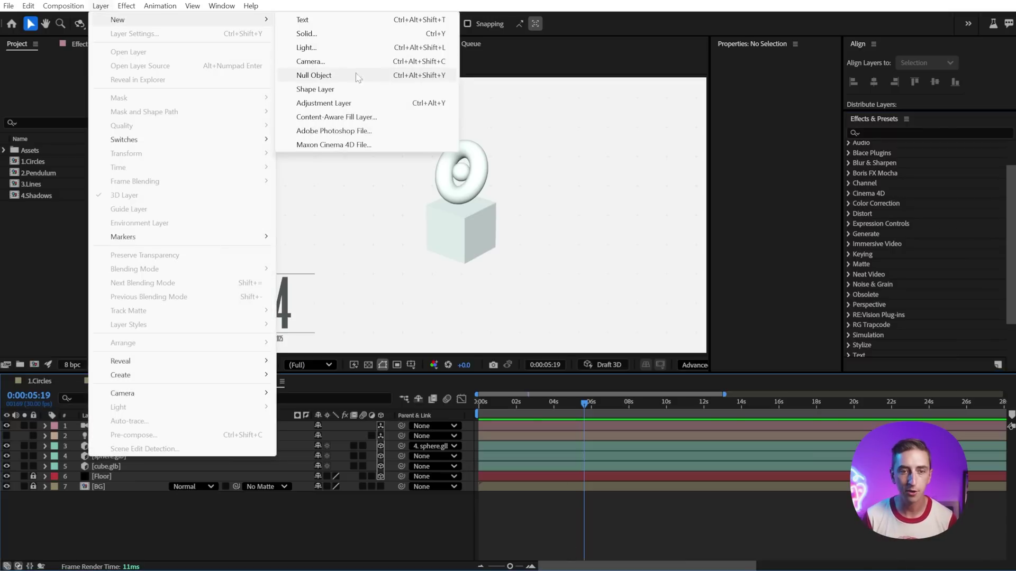
left_click(343, 47)
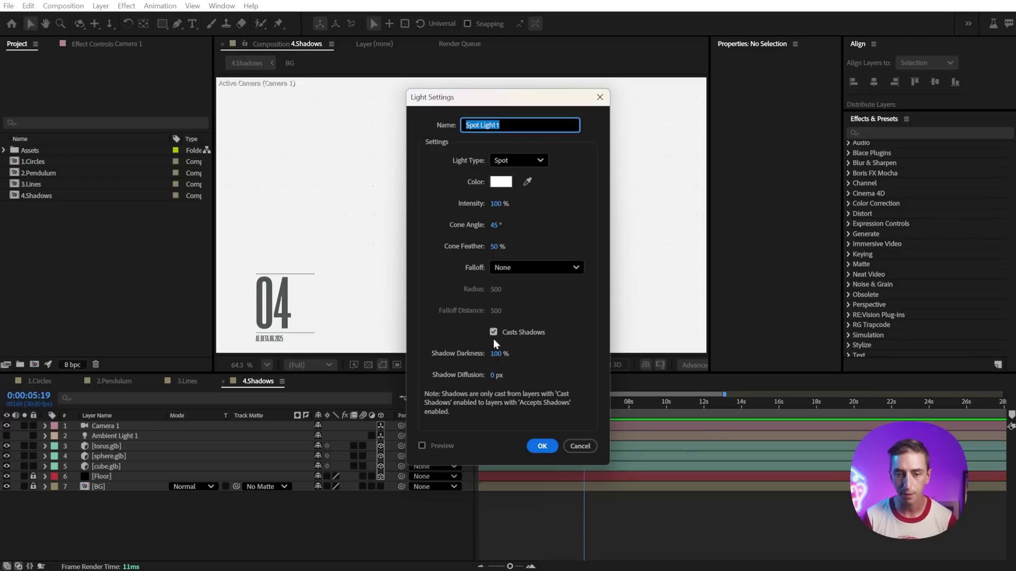
left_click(542, 446)
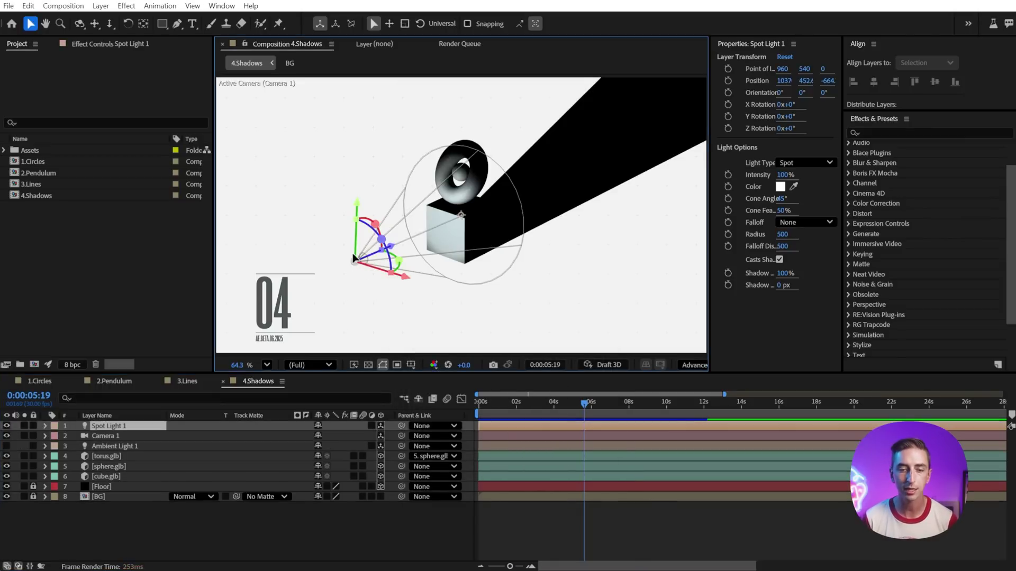
left_click_drag(356, 253, 349, 98)
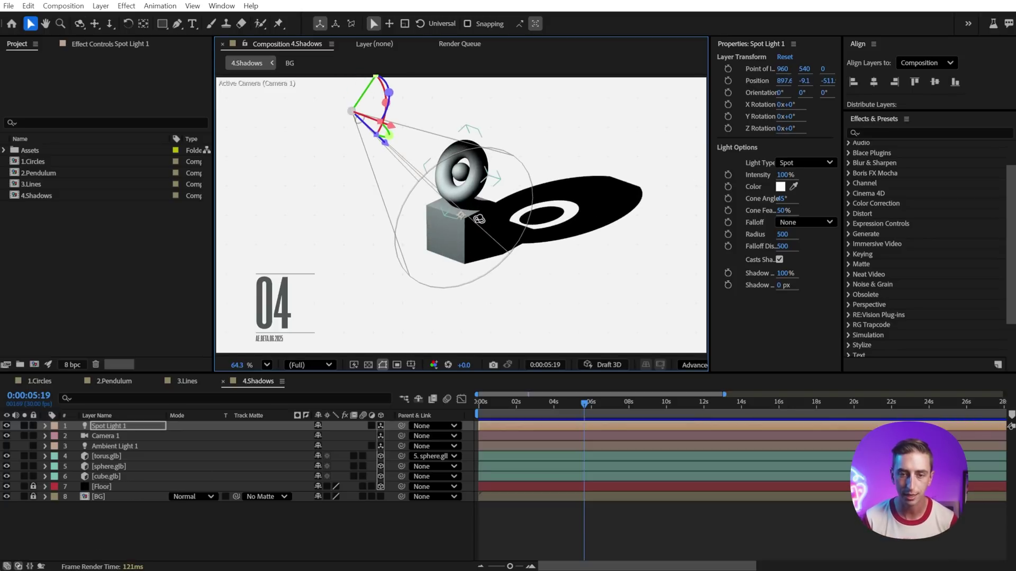
Step: Orbit to a frontal angle, shift Spot Light 1 left, and widen its Properties panel
key("c")
left_click_drag(478, 214, 456, 243)
key("v")
left_click(340, 90)
left_click_drag(326, 56, 294, 57)
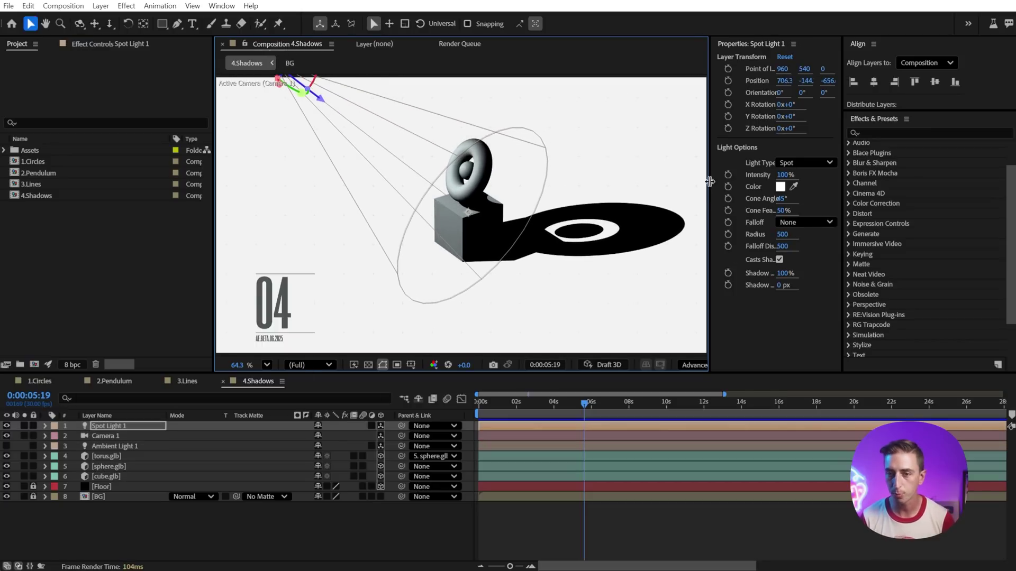
left_click_drag(842, 185, 899, 190)
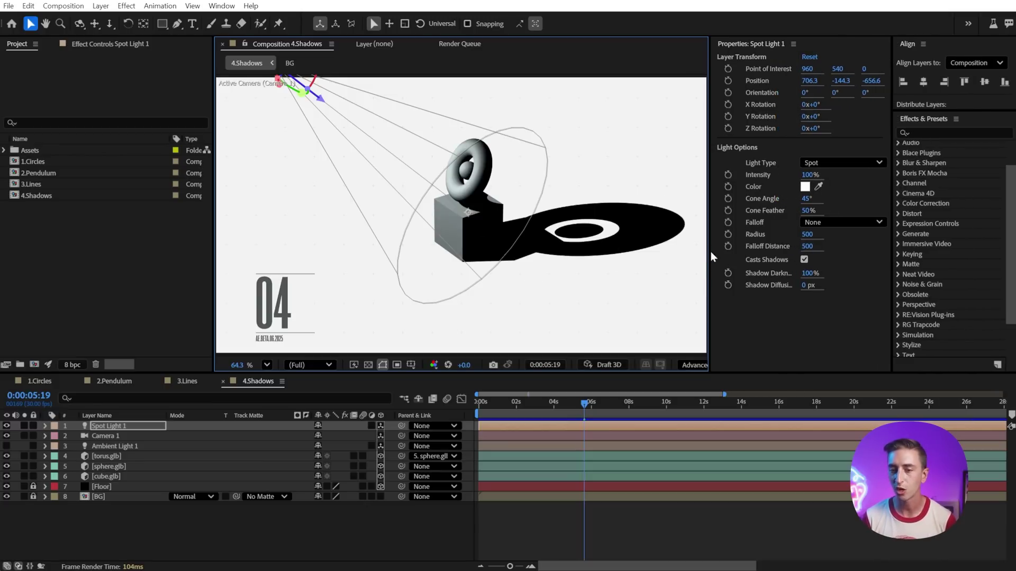
Step: Set Spot Light 1's Shadow Darkness to 26% and Shadow Diffusion to 87 px
left_click_drag(707, 252, 664, 265)
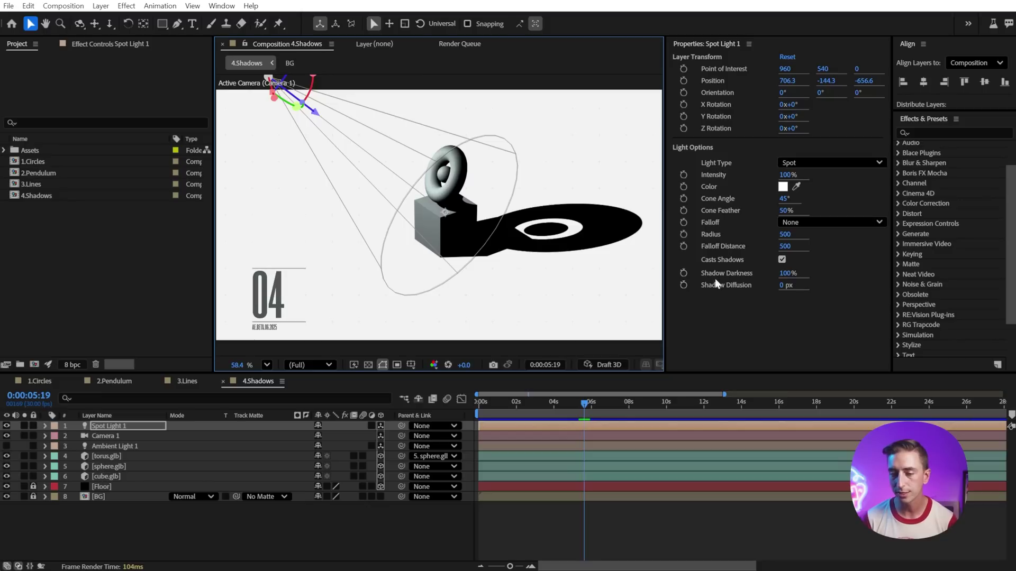
left_click_drag(790, 276, 745, 272)
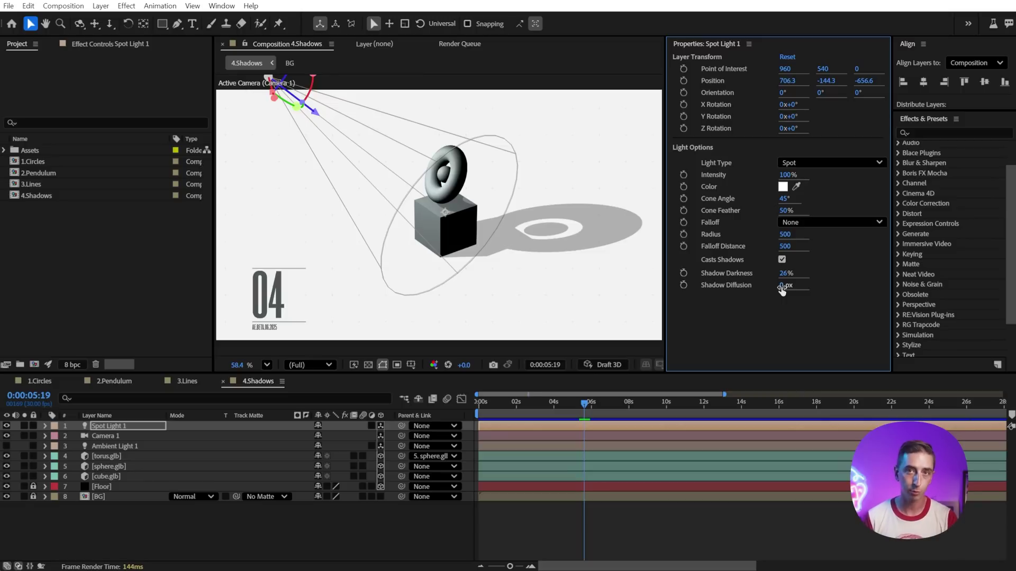
mouse_move(796, 285)
left_mouse_down()
mouse_move(835, 282)
mouse_move(816, 280)
left_mouse_up()
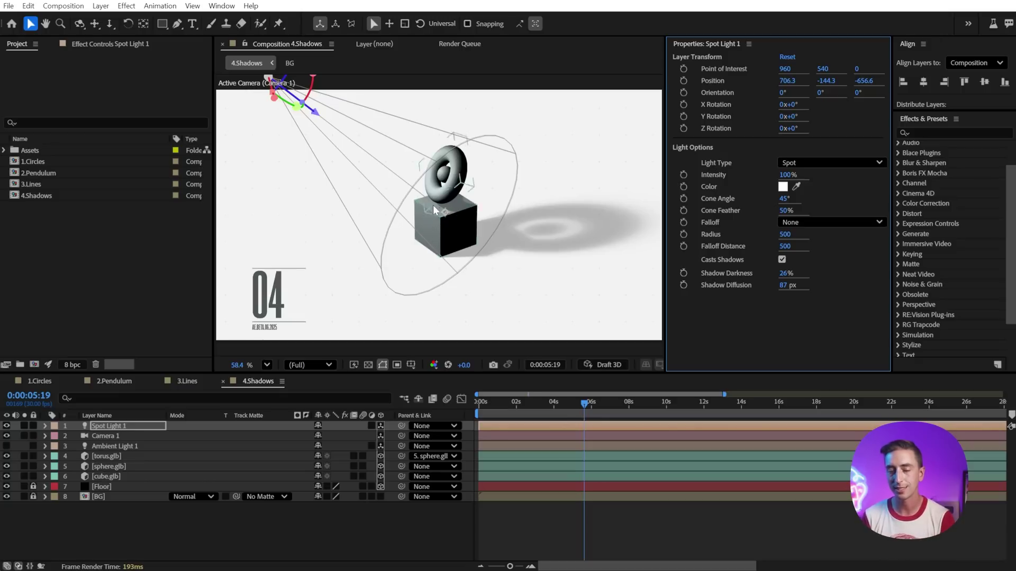
scroll(454, 186, "up", 5)
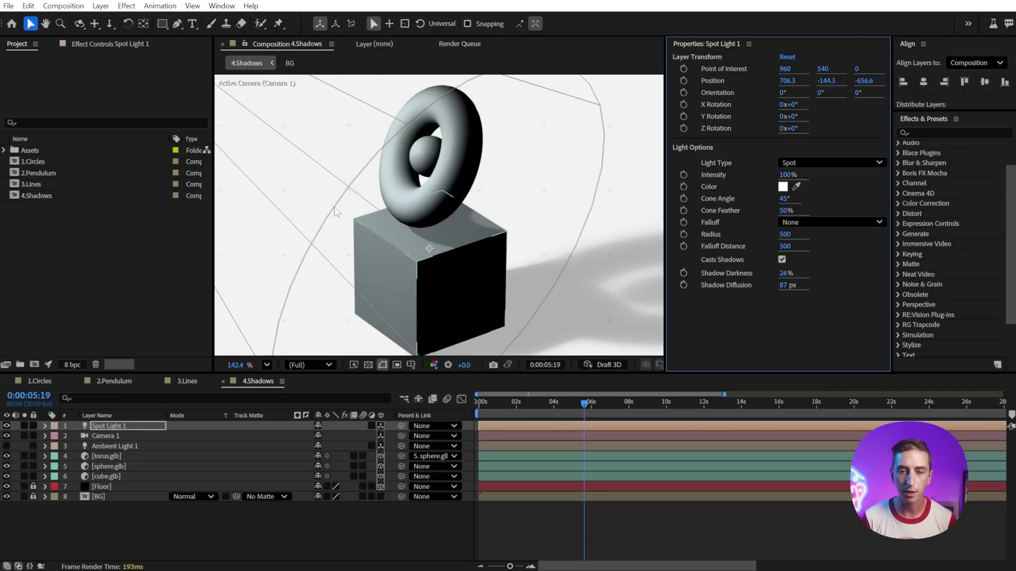
scroll(433, 189, "down", 5)
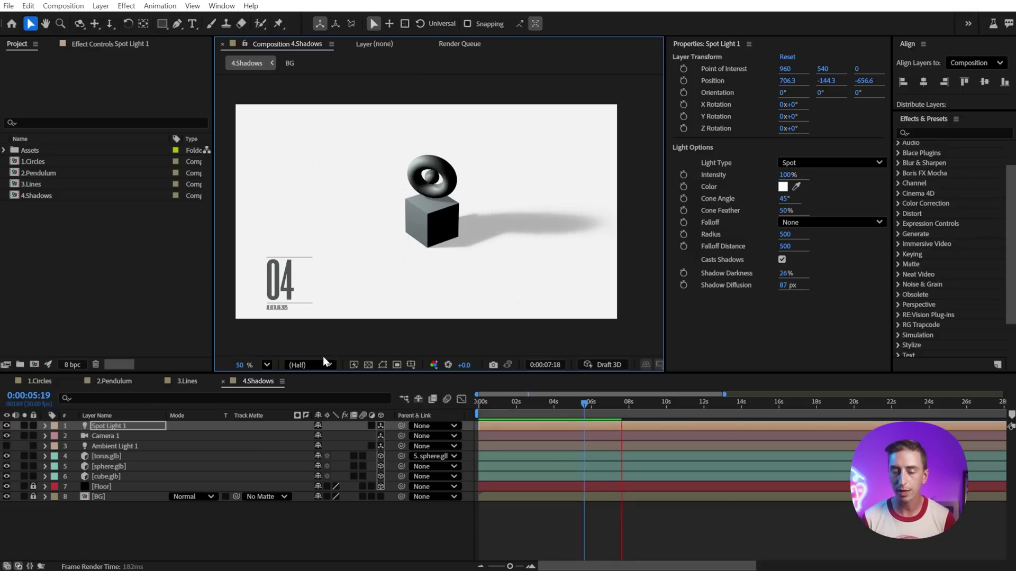
Step: Stop at 0:00:07:29, re-enable Ambient Light 1, and enlarge the view of the floor shadow
key("space")
left_click(6, 446)
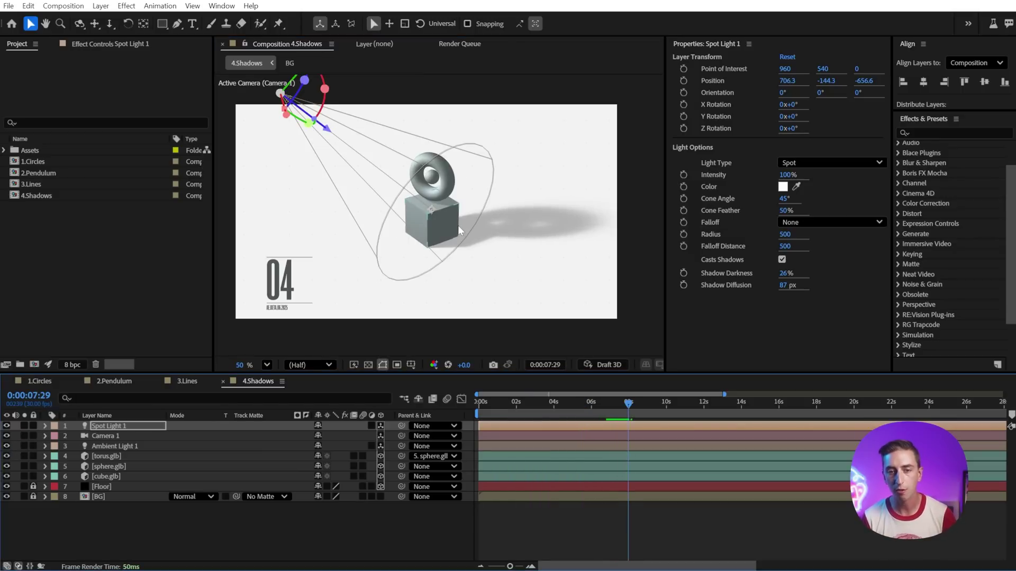
scroll(459, 231, "up", 6)
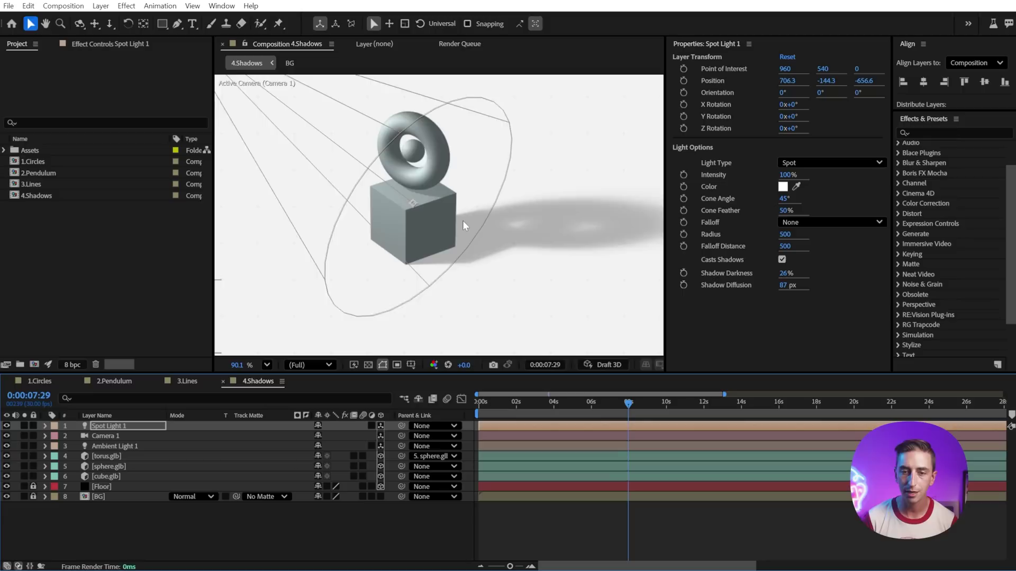
scroll(434, 178, "up", 4)
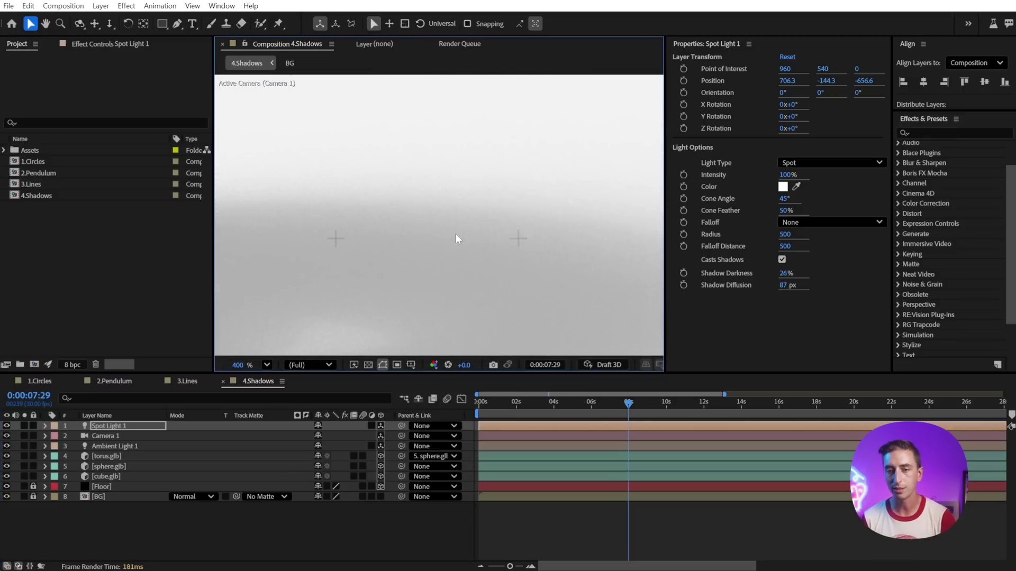
scroll(455, 234, "down", 4)
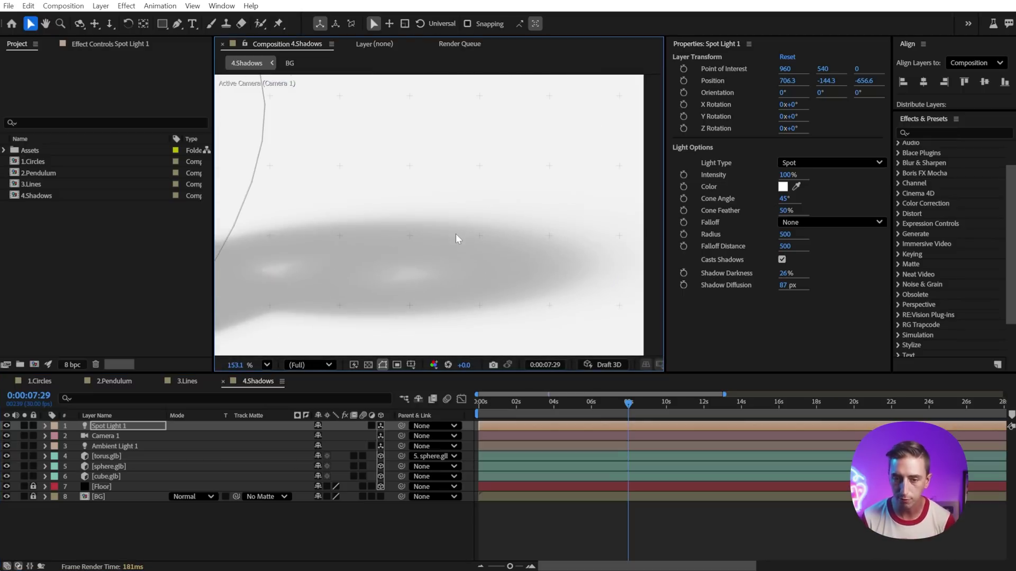
left_click_drag(664, 373, 809, 403)
Step: In the Advanced 3D Renderer Options, try Render Quality at 59, then settle on 16 and close
left_click(697, 396)
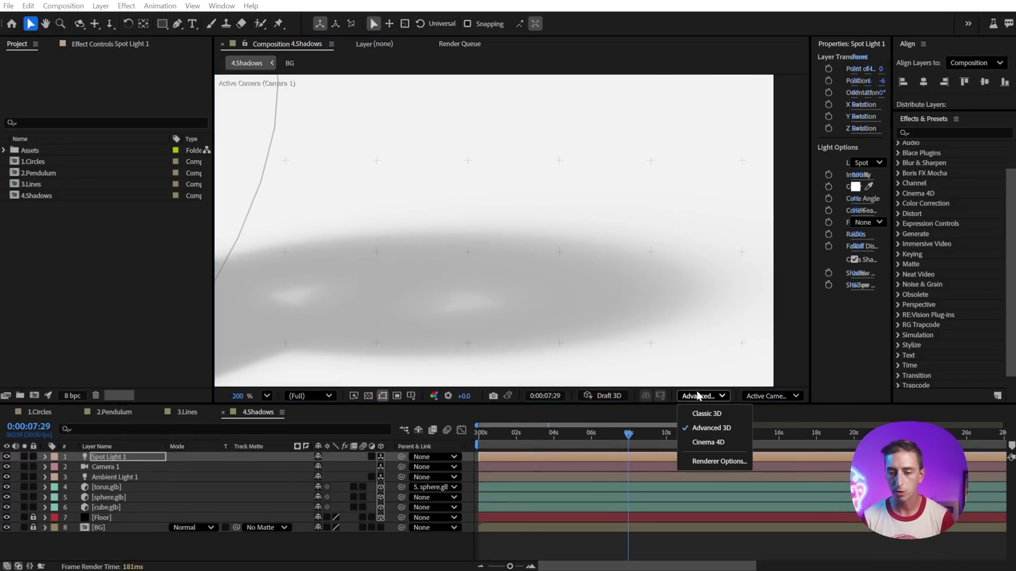
left_click(714, 458)
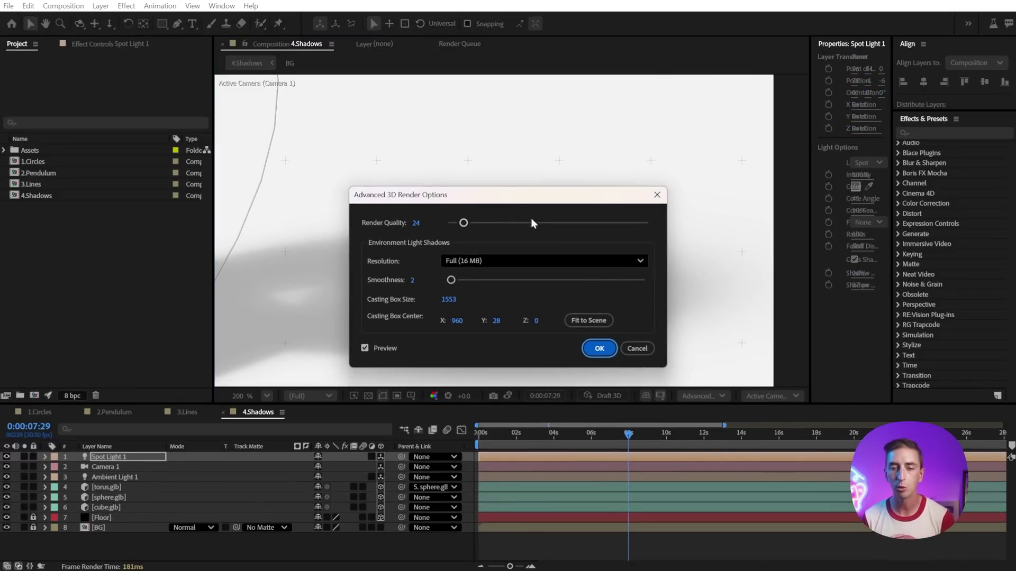
left_click_drag(518, 194, 542, 30)
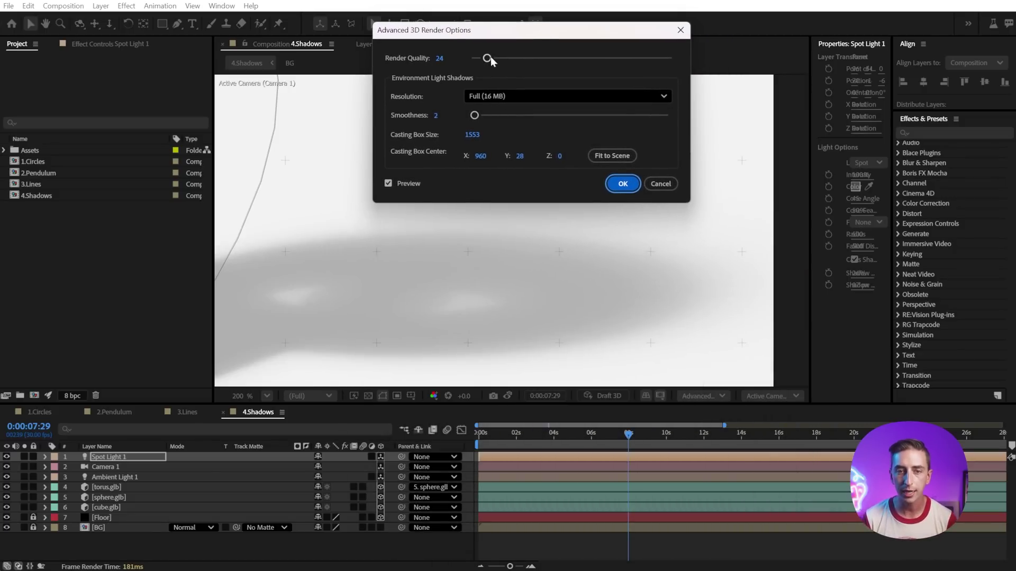
left_click_drag(487, 58, 516, 58)
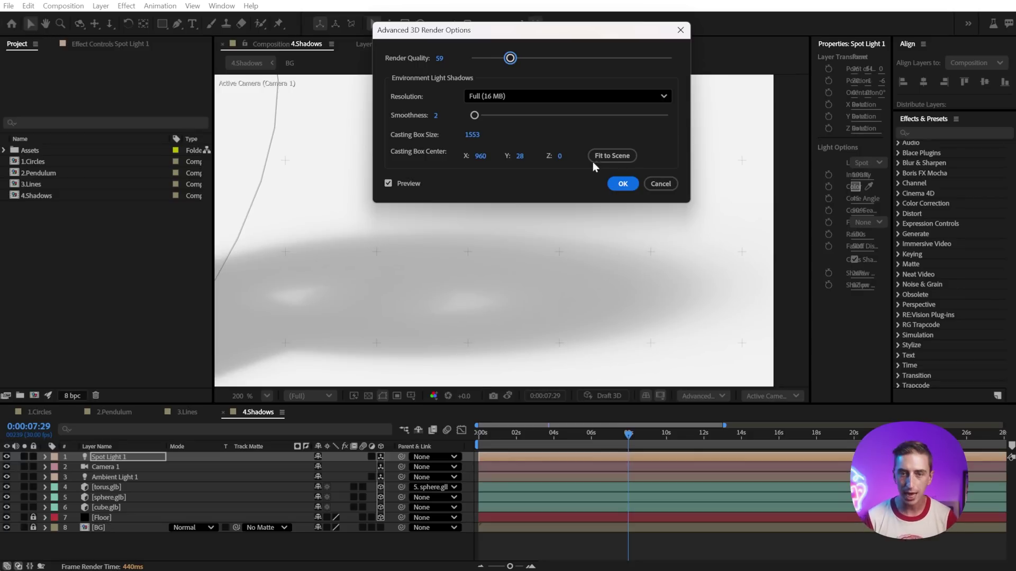
left_click_drag(520, 62, 484, 62)
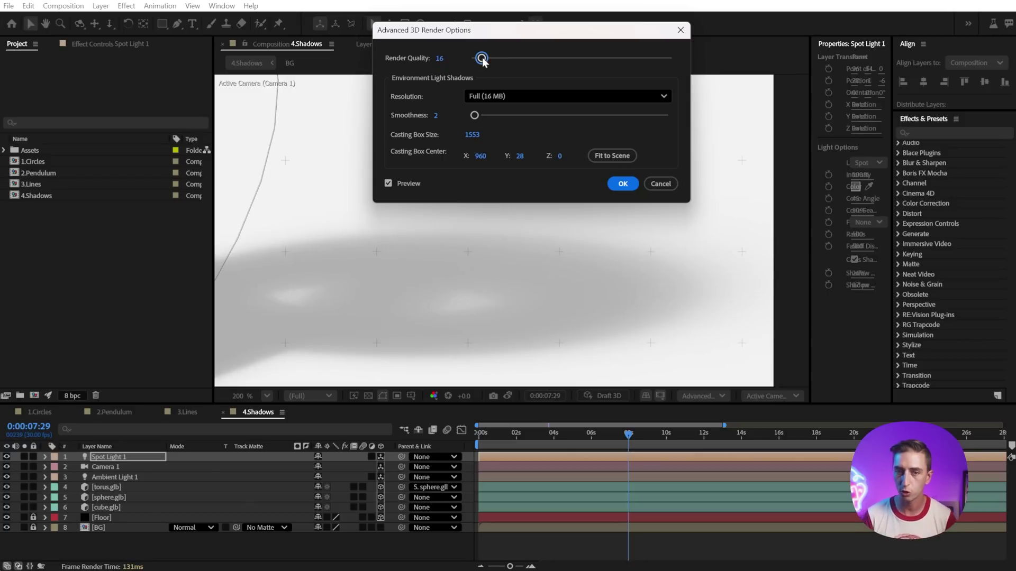
left_click(624, 185)
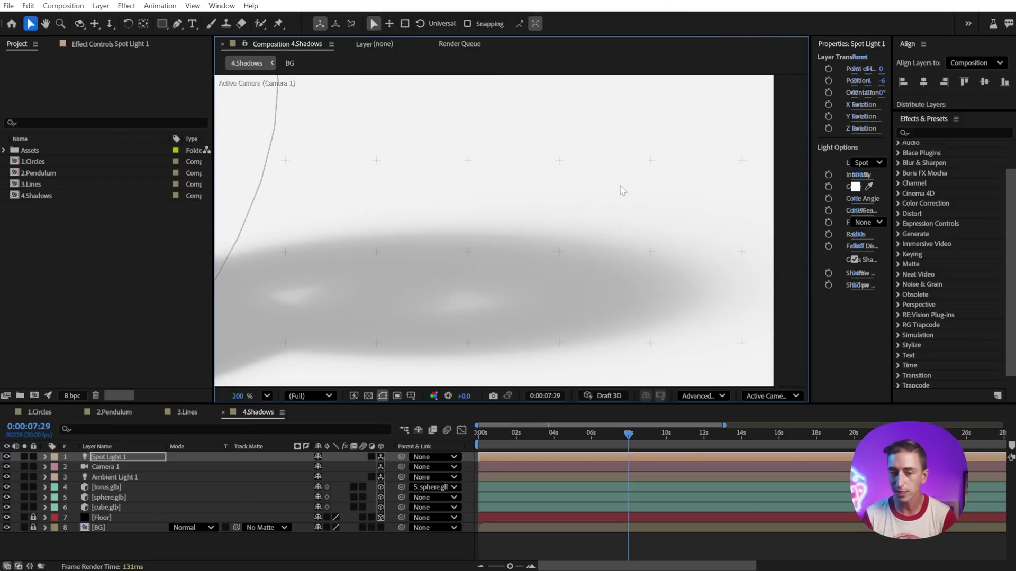
Step: Compare the Draft 3D preview with the full render at 0:00:05:17, fitting the whole scene in view
left_click(601, 396)
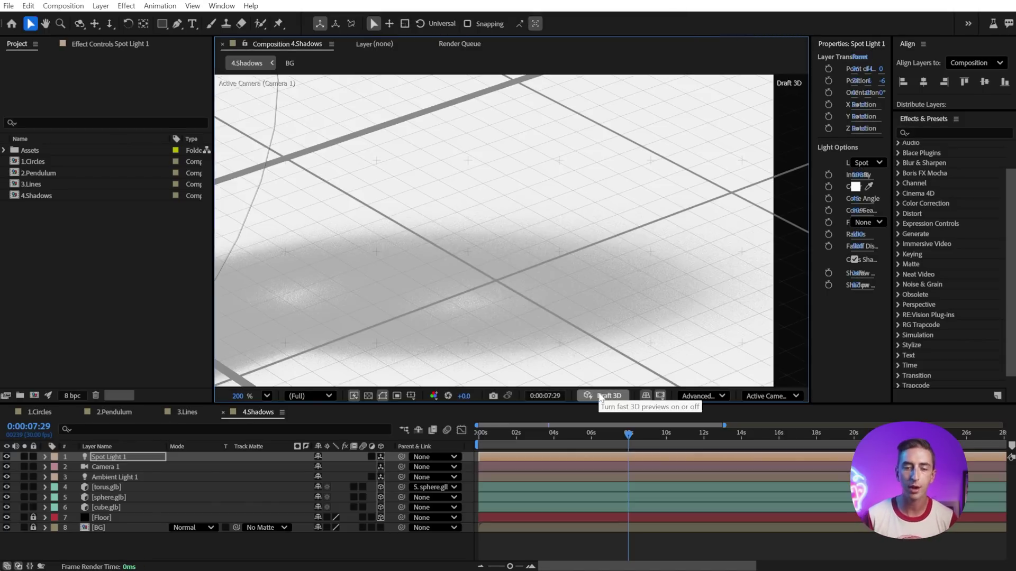
key("shift+slash")
left_click_drag(628, 433, 586, 437)
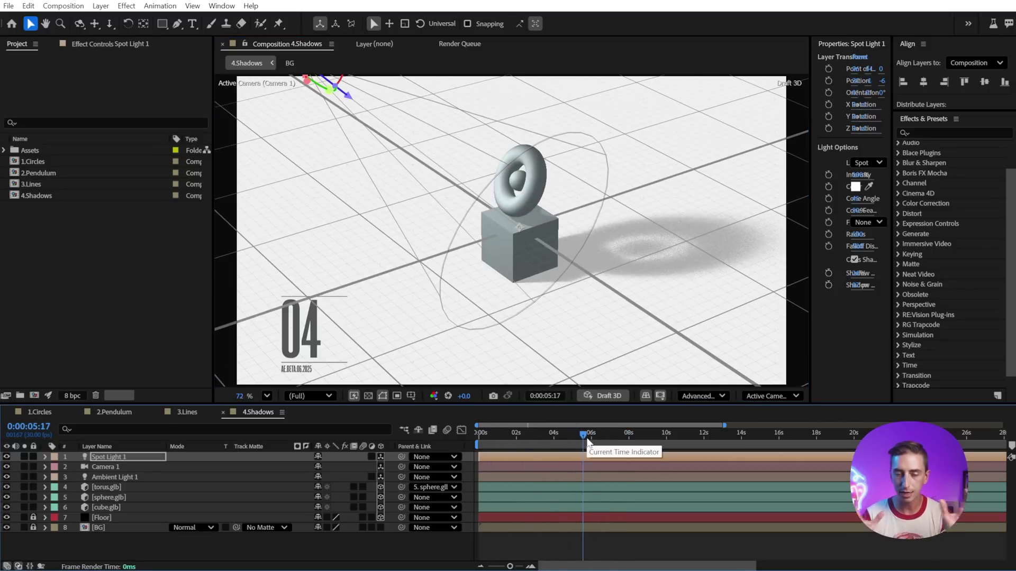
left_click(609, 396)
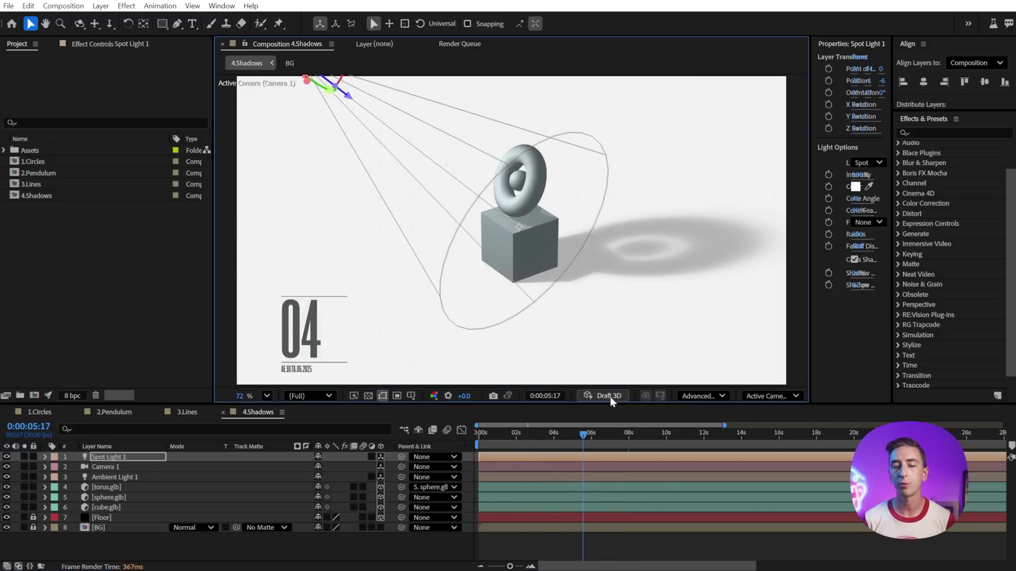
left_click(613, 545)
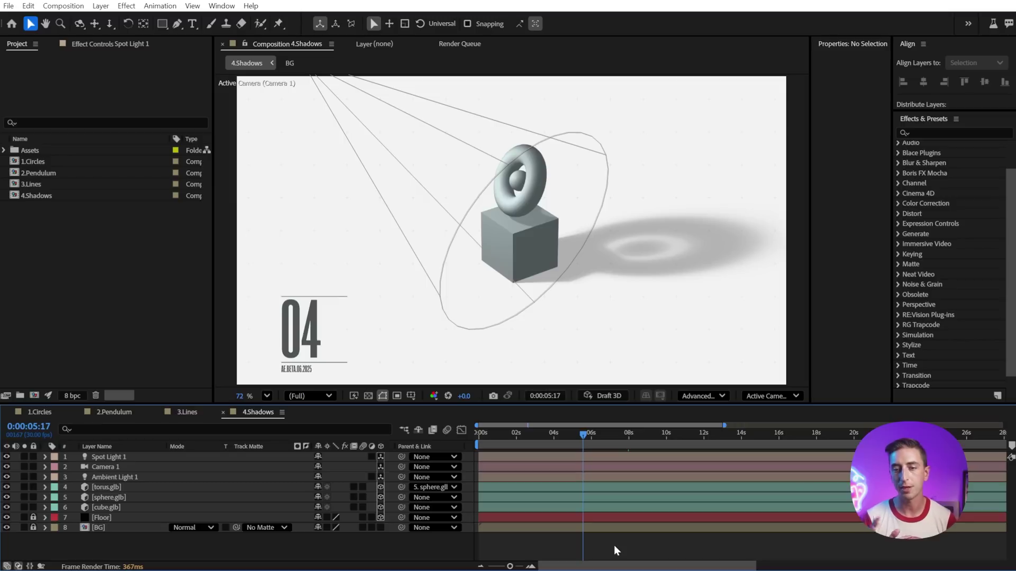
Step: Hide Spot Light 1 and add a new light of type Parallel
left_click(7, 458)
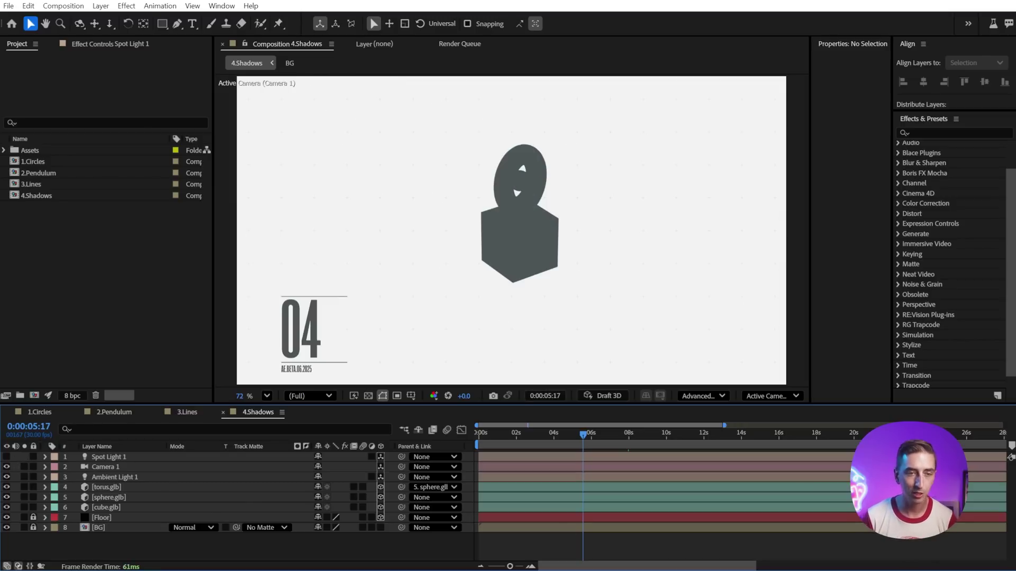
left_click(101, 6)
mouse_move(149, 20)
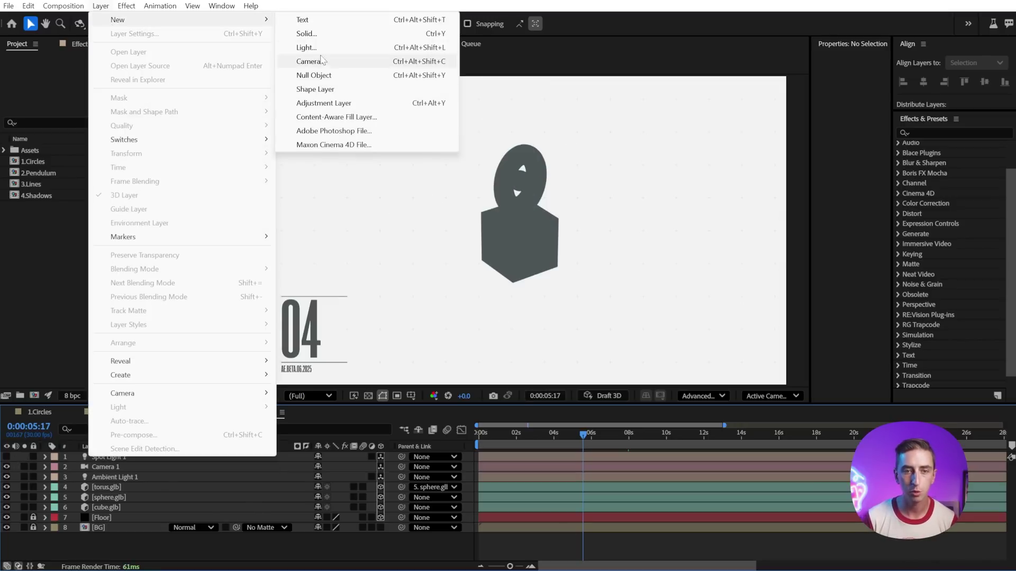
left_click(307, 48)
left_click(516, 161)
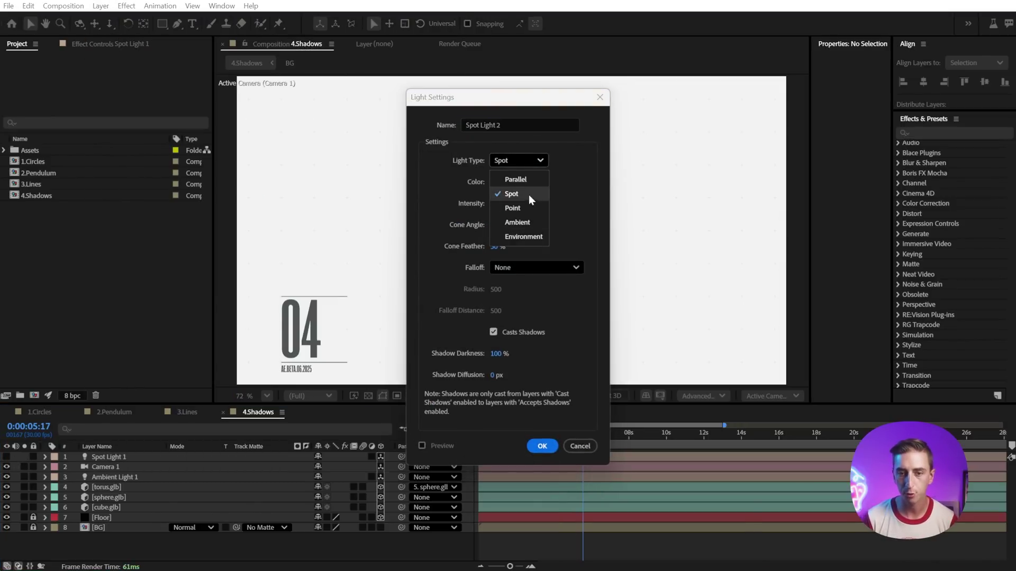
left_click(523, 179)
left_click(542, 446)
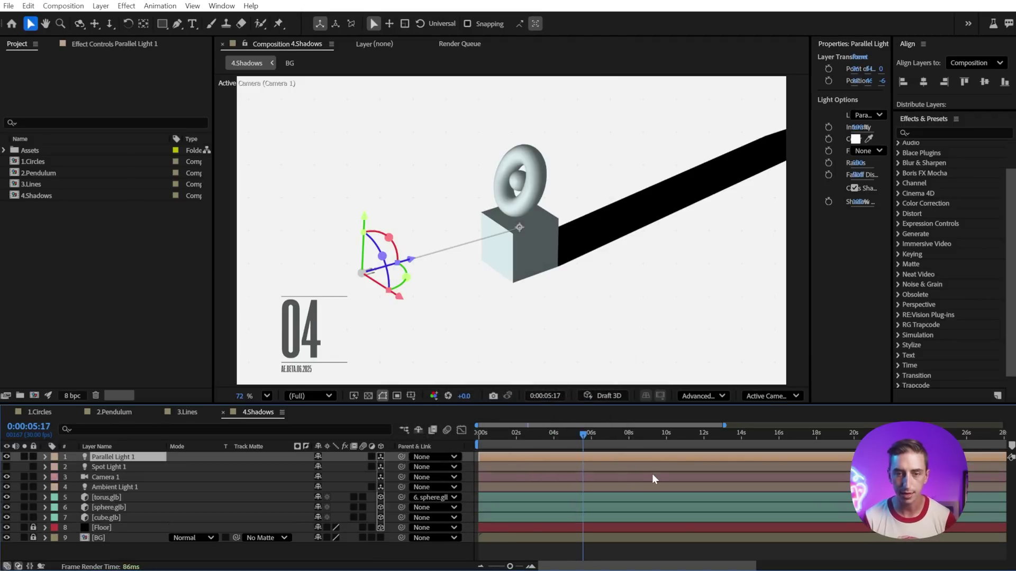
Step: Lower the parallel light's Shadow Darkness to 20% and move the light up and left
left_click_drag(812, 204, 669, 201)
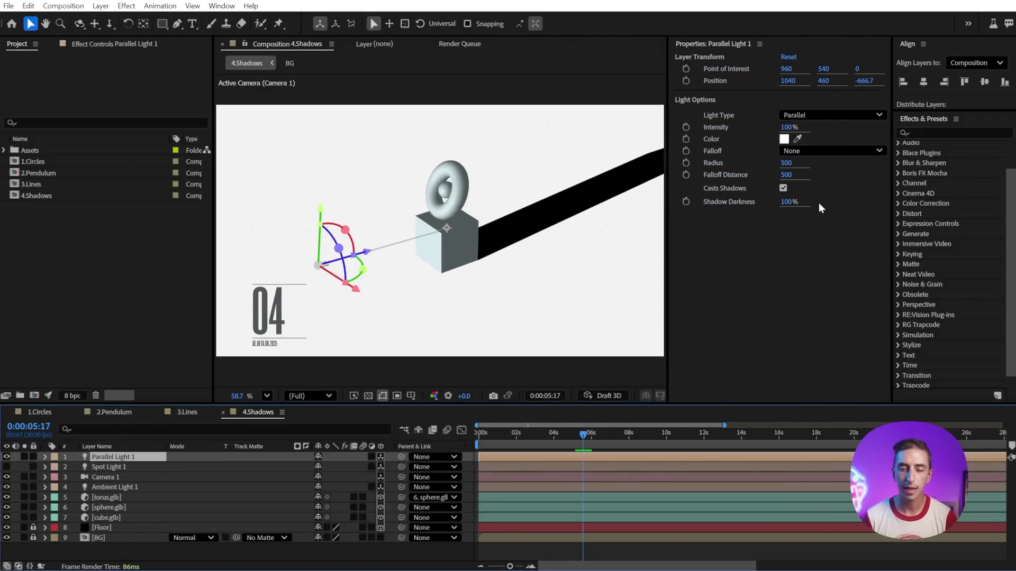
left_click_drag(798, 206, 735, 203)
left_click_drag(317, 265, 313, 148)
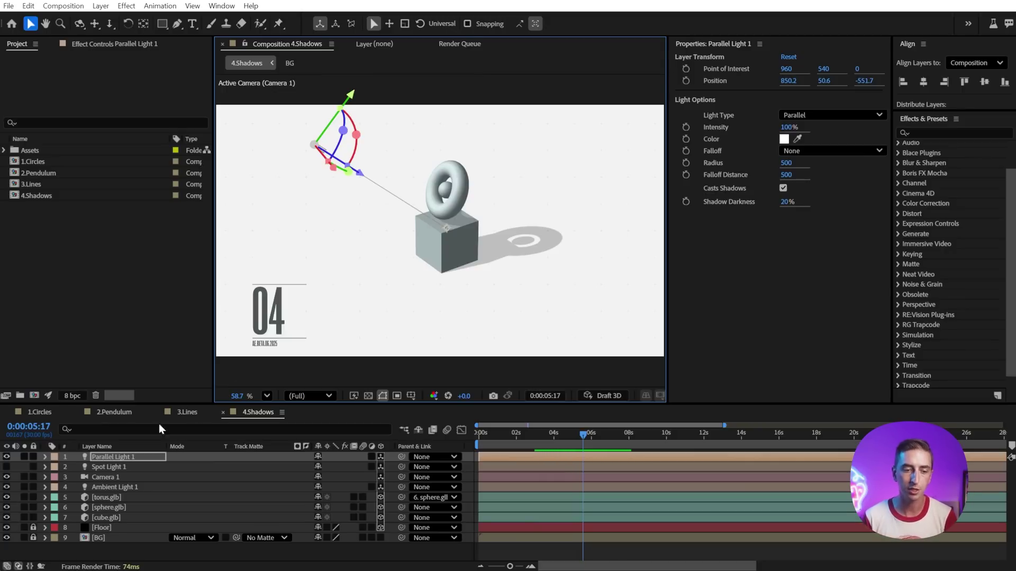
left_click(105, 459)
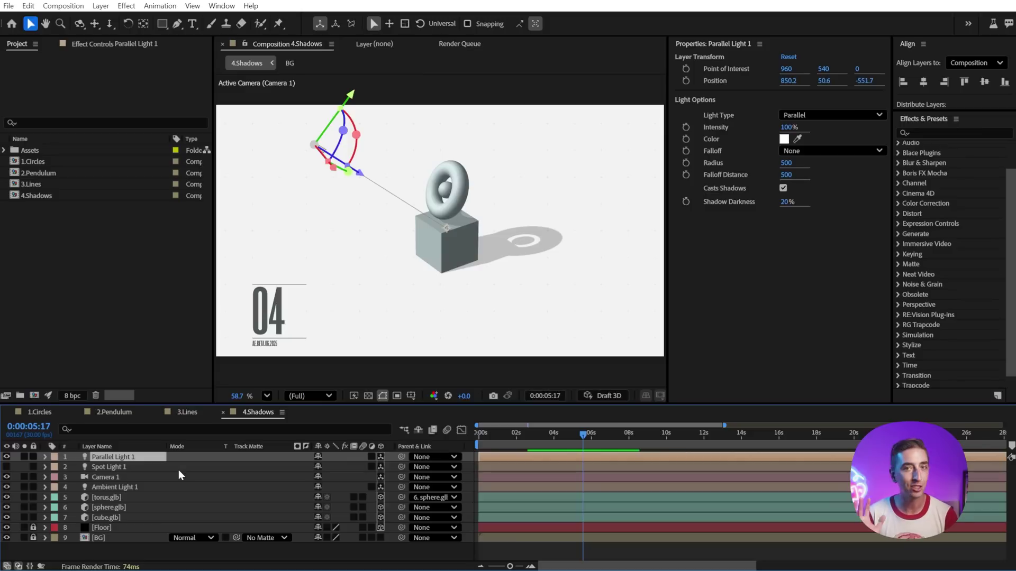
Step: Set Parallel Light 1's Position to 915, 486, 0, then scrub the timeline to review the shadow
left_click(446, 230)
key("p")
key("shift+a")
left_click(101, 468)
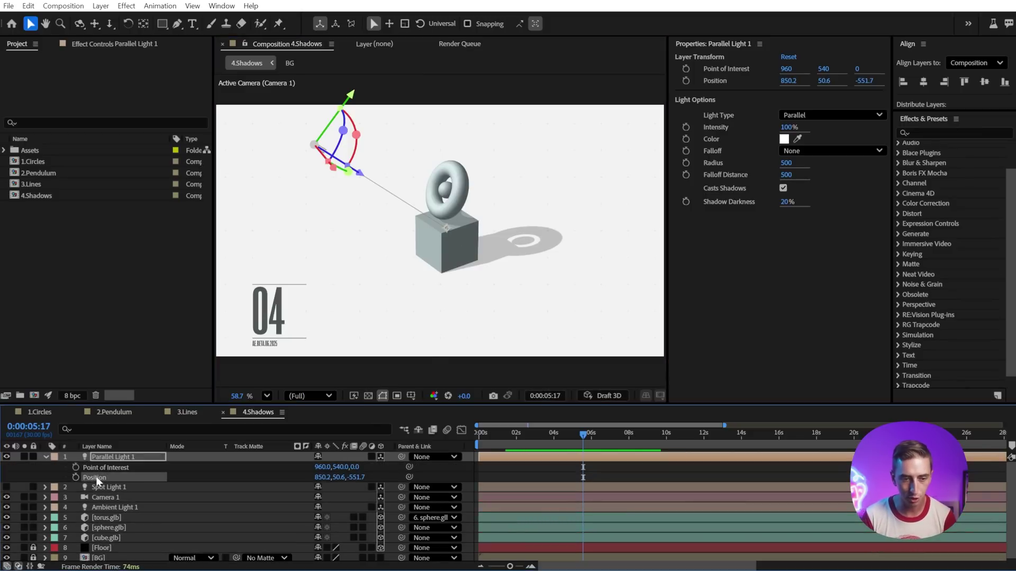
key("ctrl+c")
left_click(101, 477)
key("ctrl+v")
mouse_move(325, 478)
left_mouse_down()
mouse_move(352, 477)
mouse_move(286, 478)
mouse_move(329, 479)
left_mouse_up()
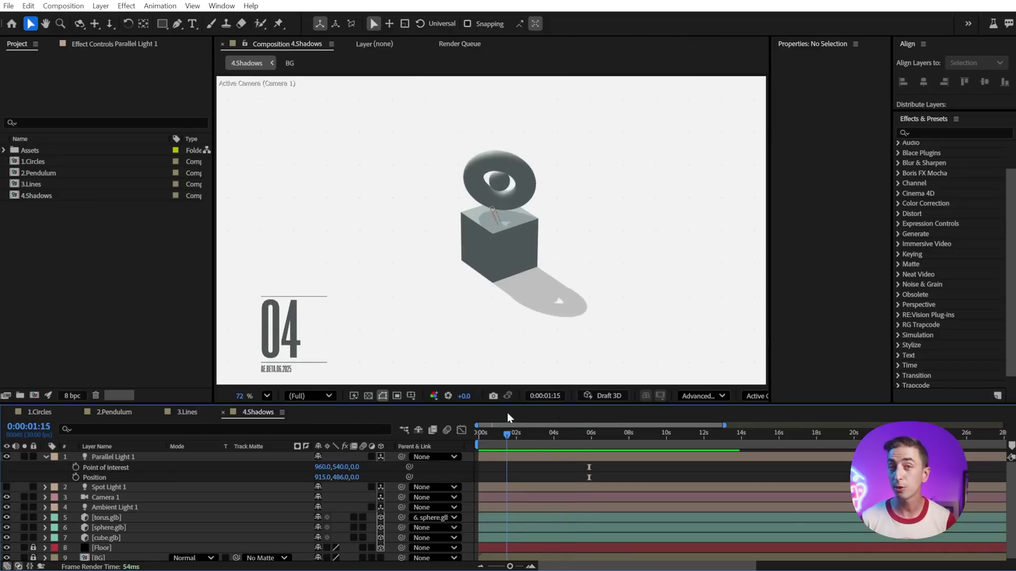
left_click_drag(512, 432, 590, 434)
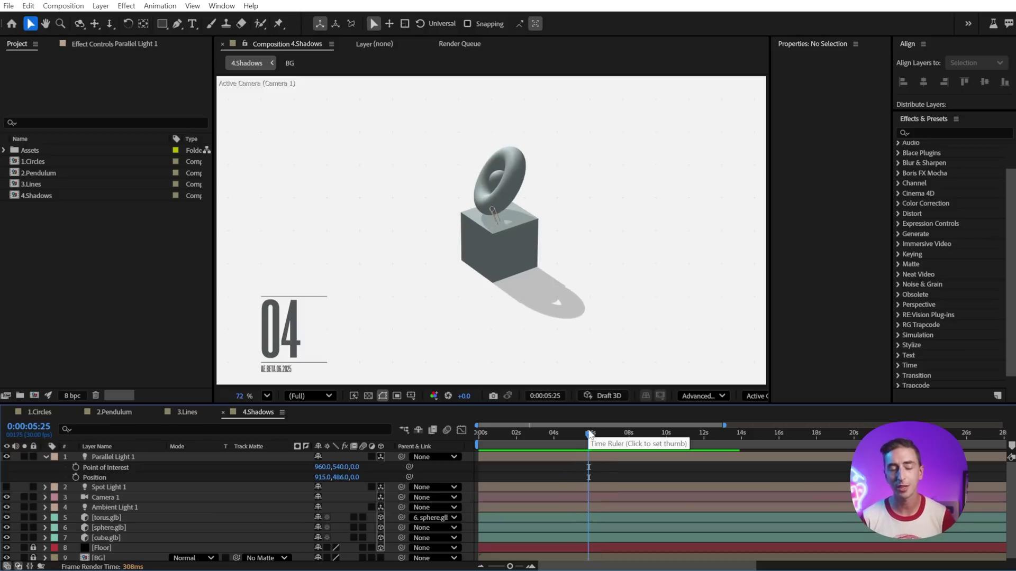